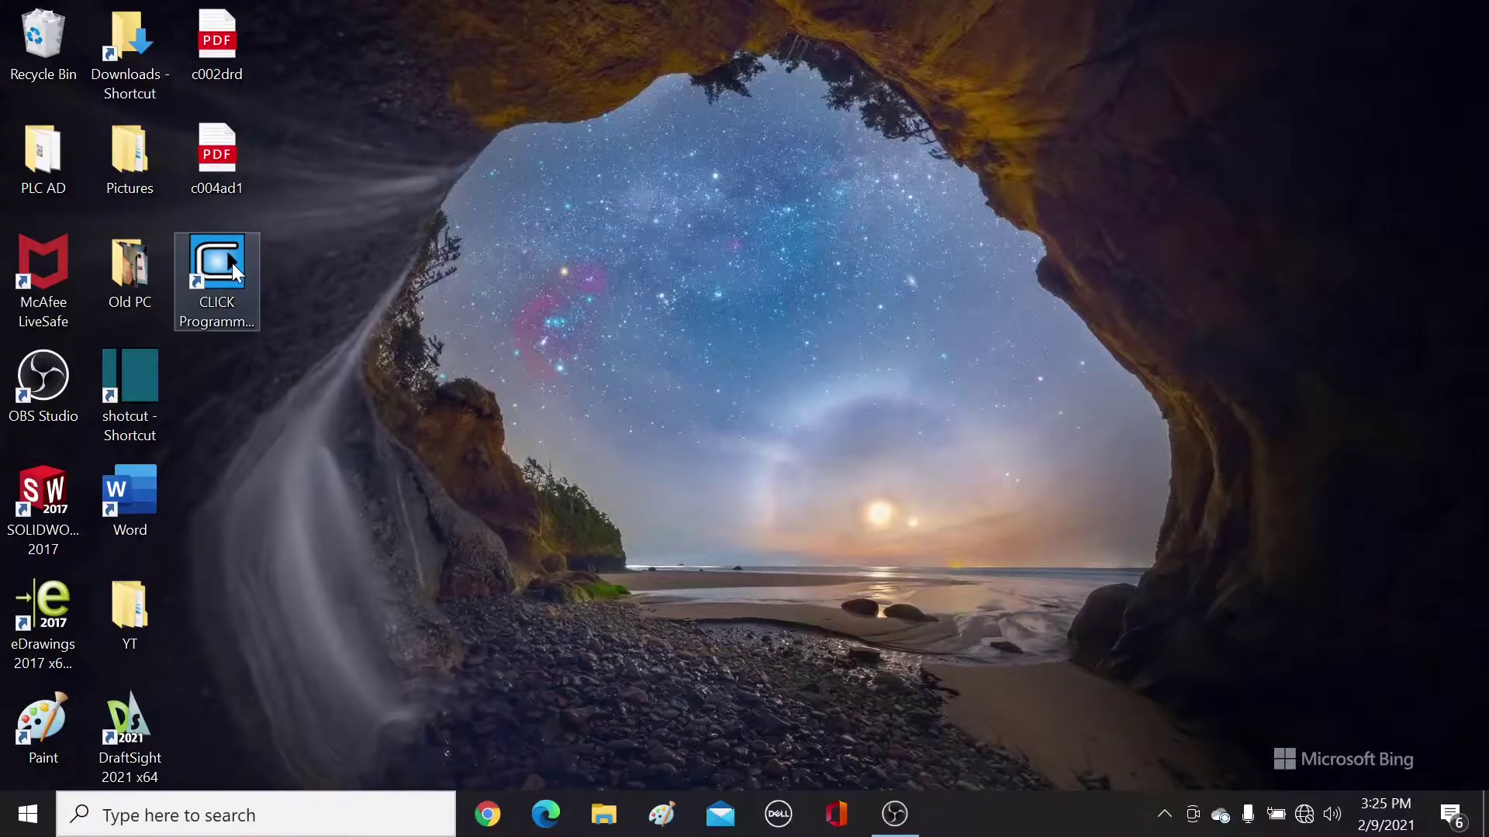
Launch CLICK and start a new project for the C0-02DR-D CPU module
double_click(232, 266)
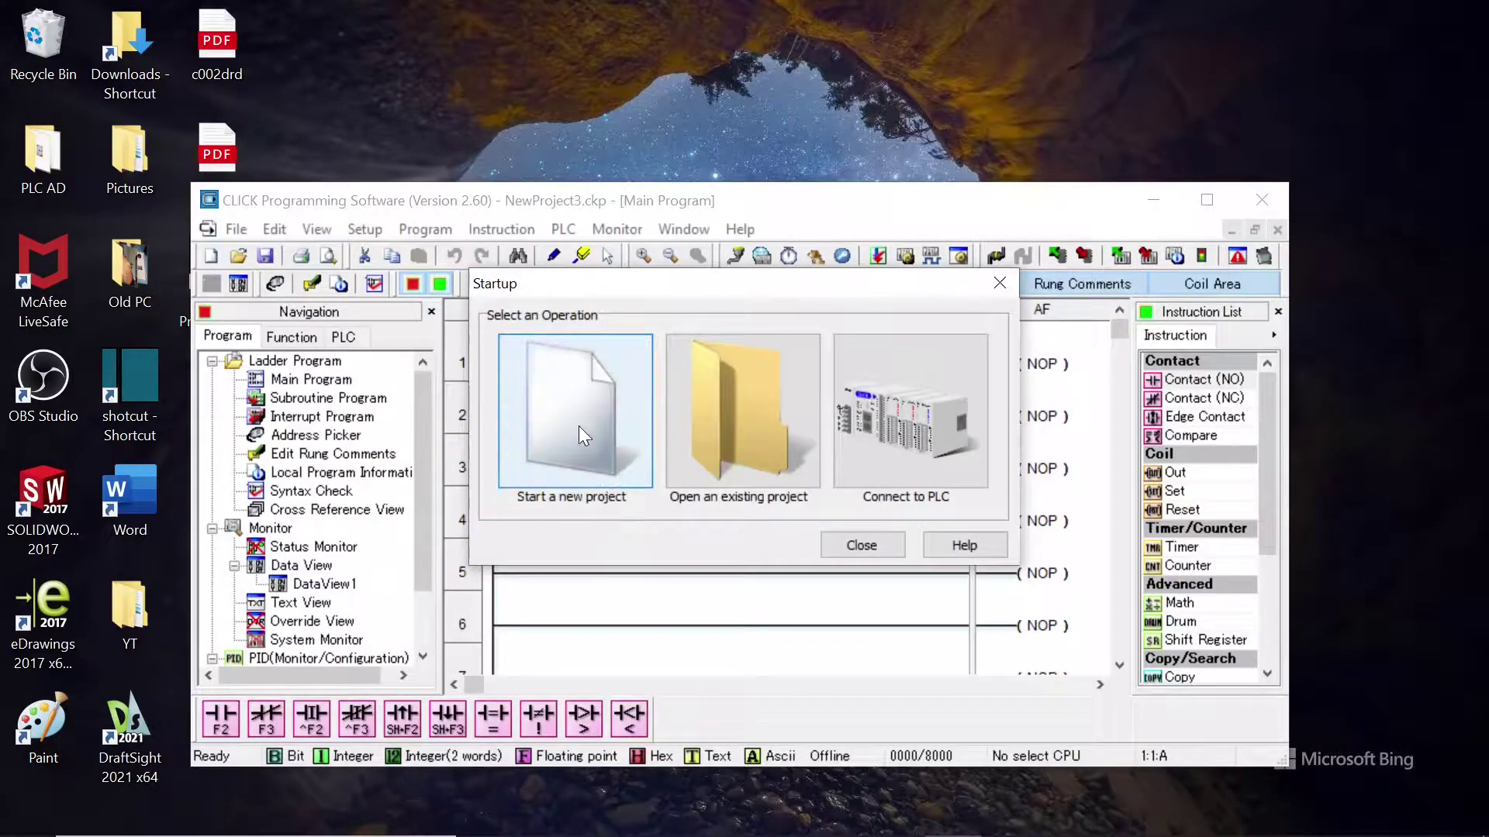
click(578, 425)
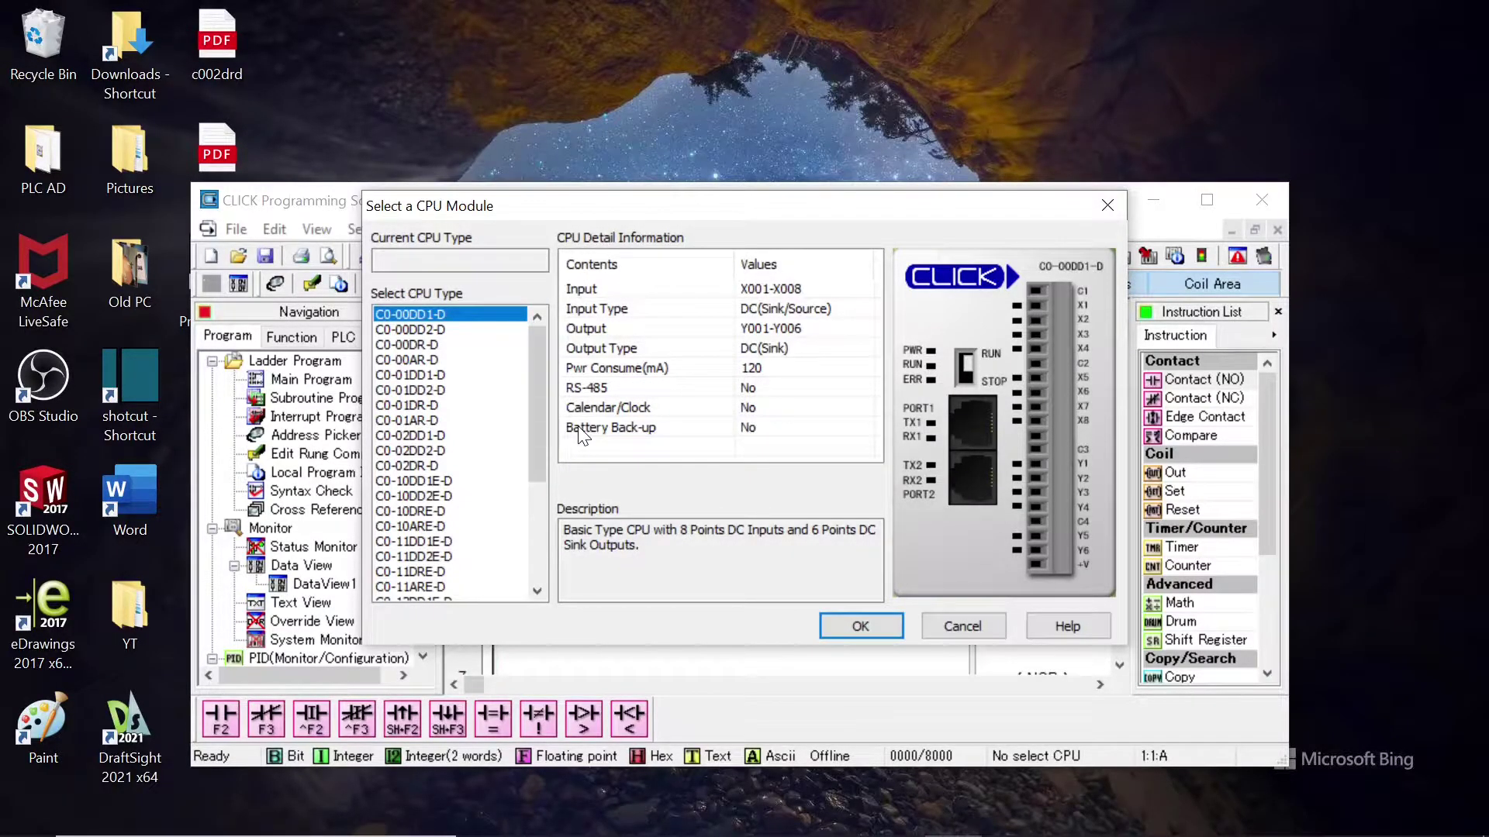
click(432, 465)
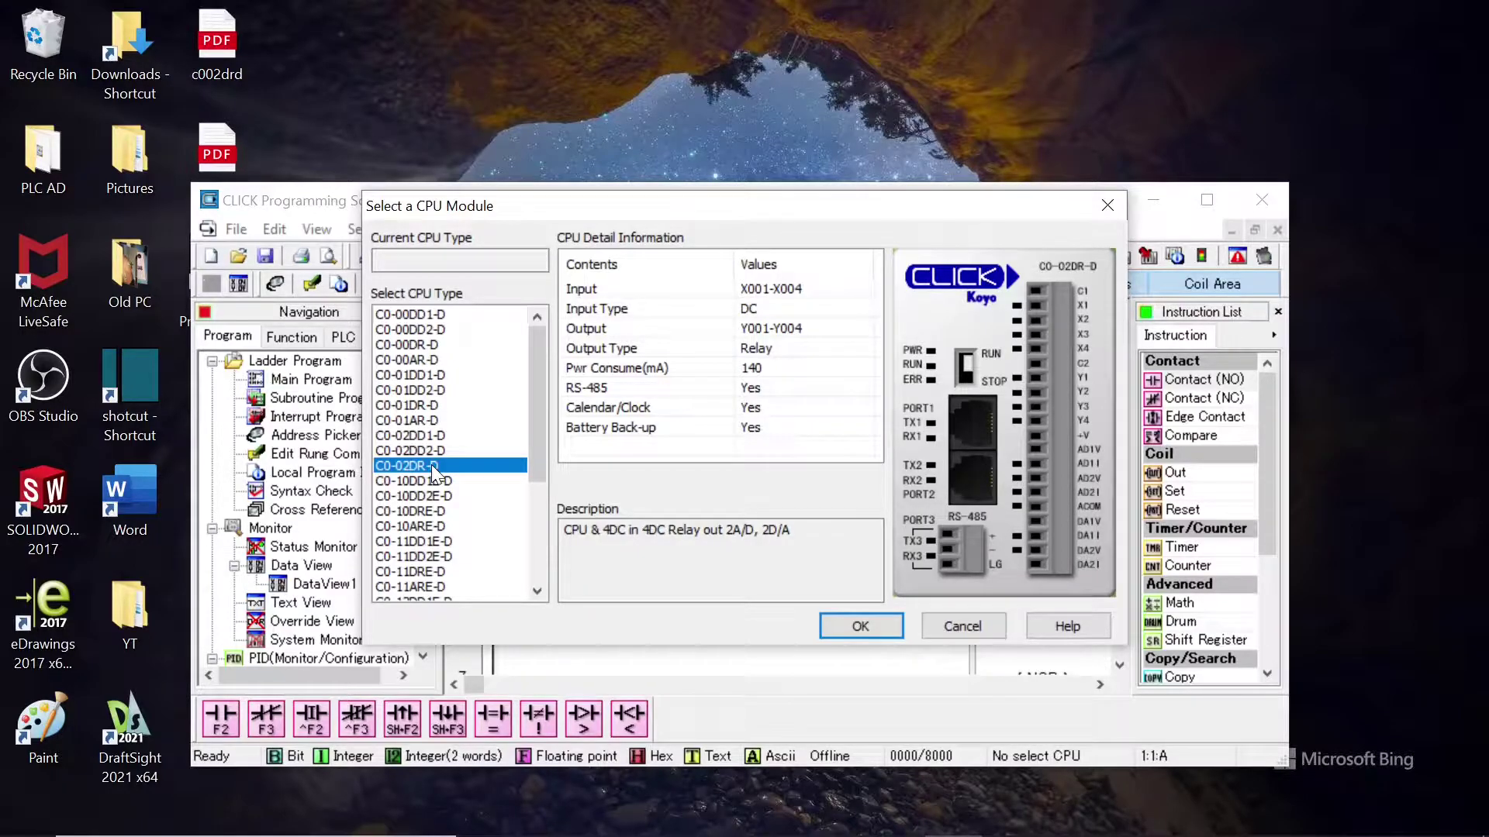
click(870, 621)
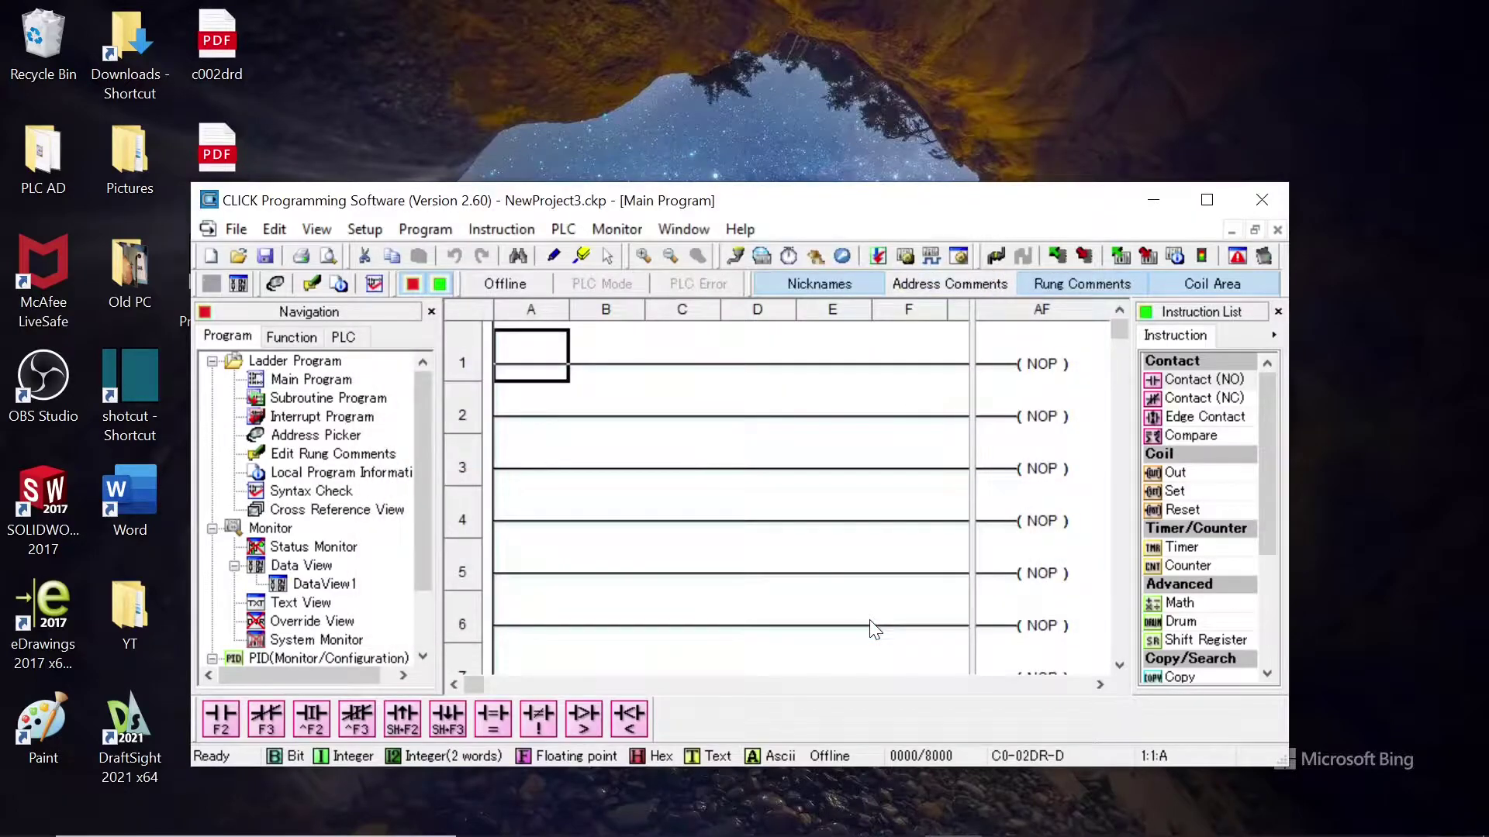
Maximize the window and open System Configuration from the Function tab of the Navigation panel
click(1210, 202)
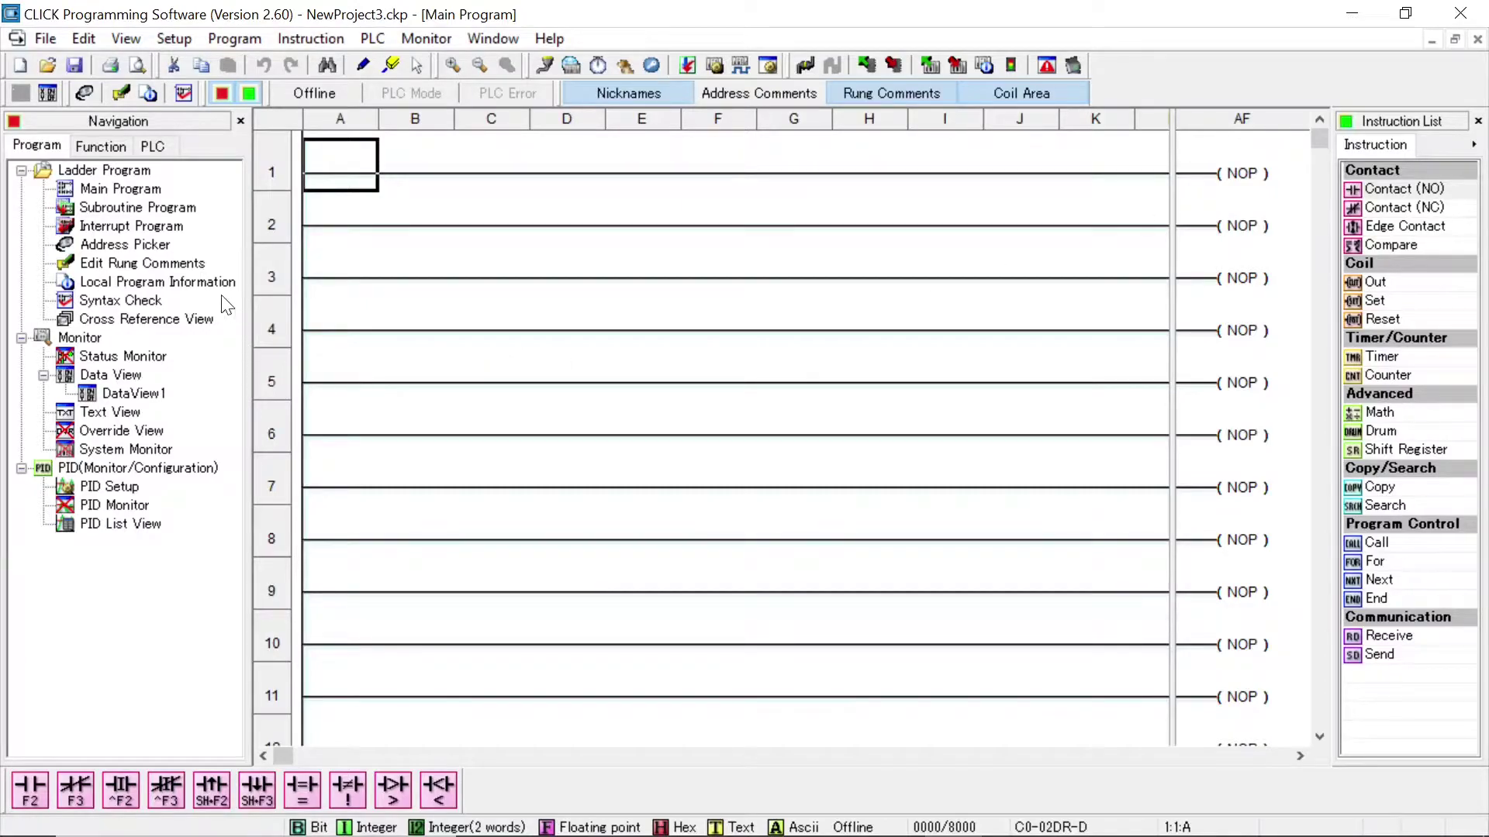
click(104, 146)
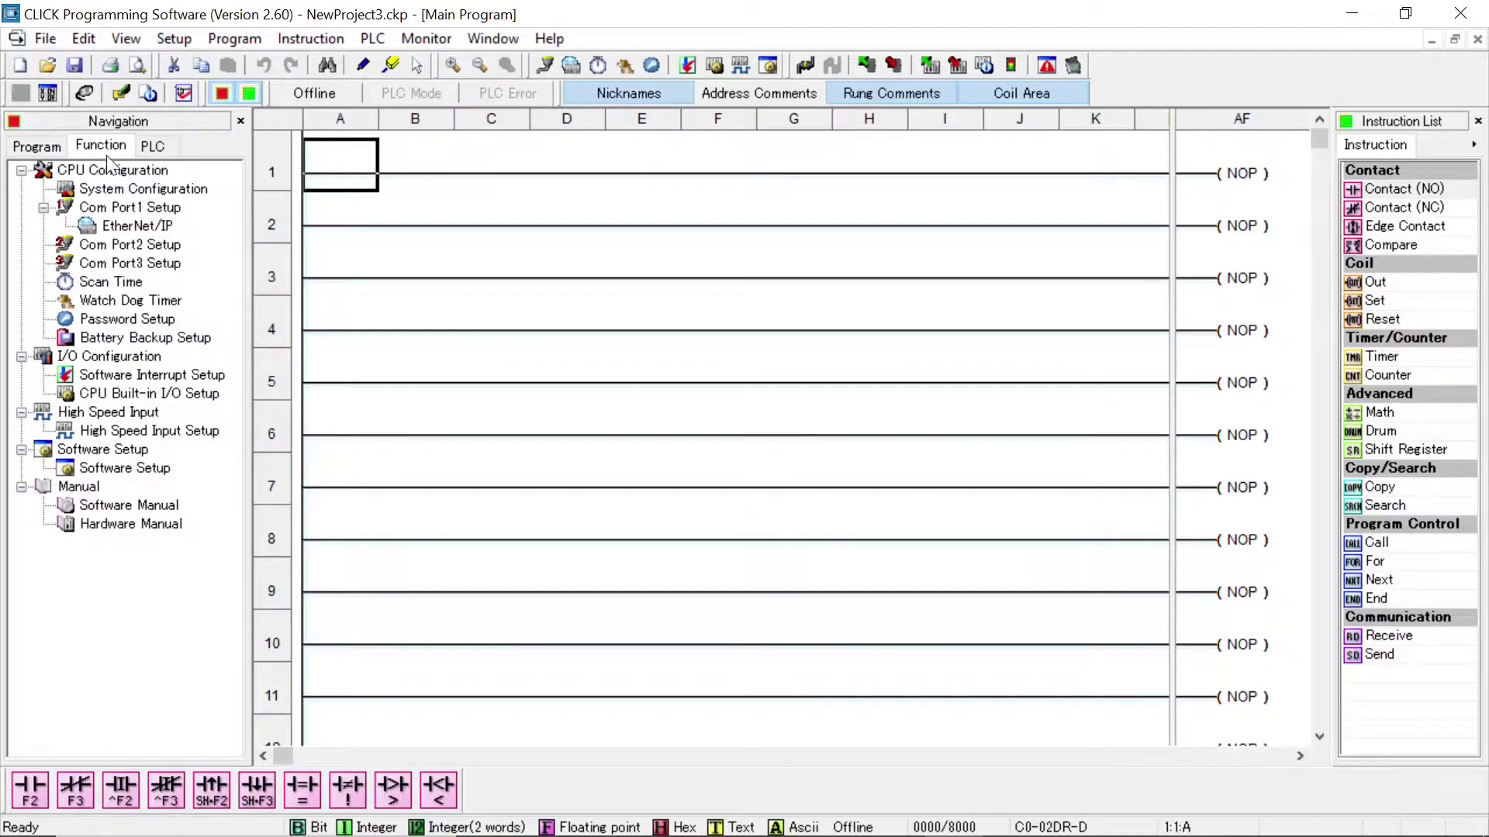
double_click(118, 192)
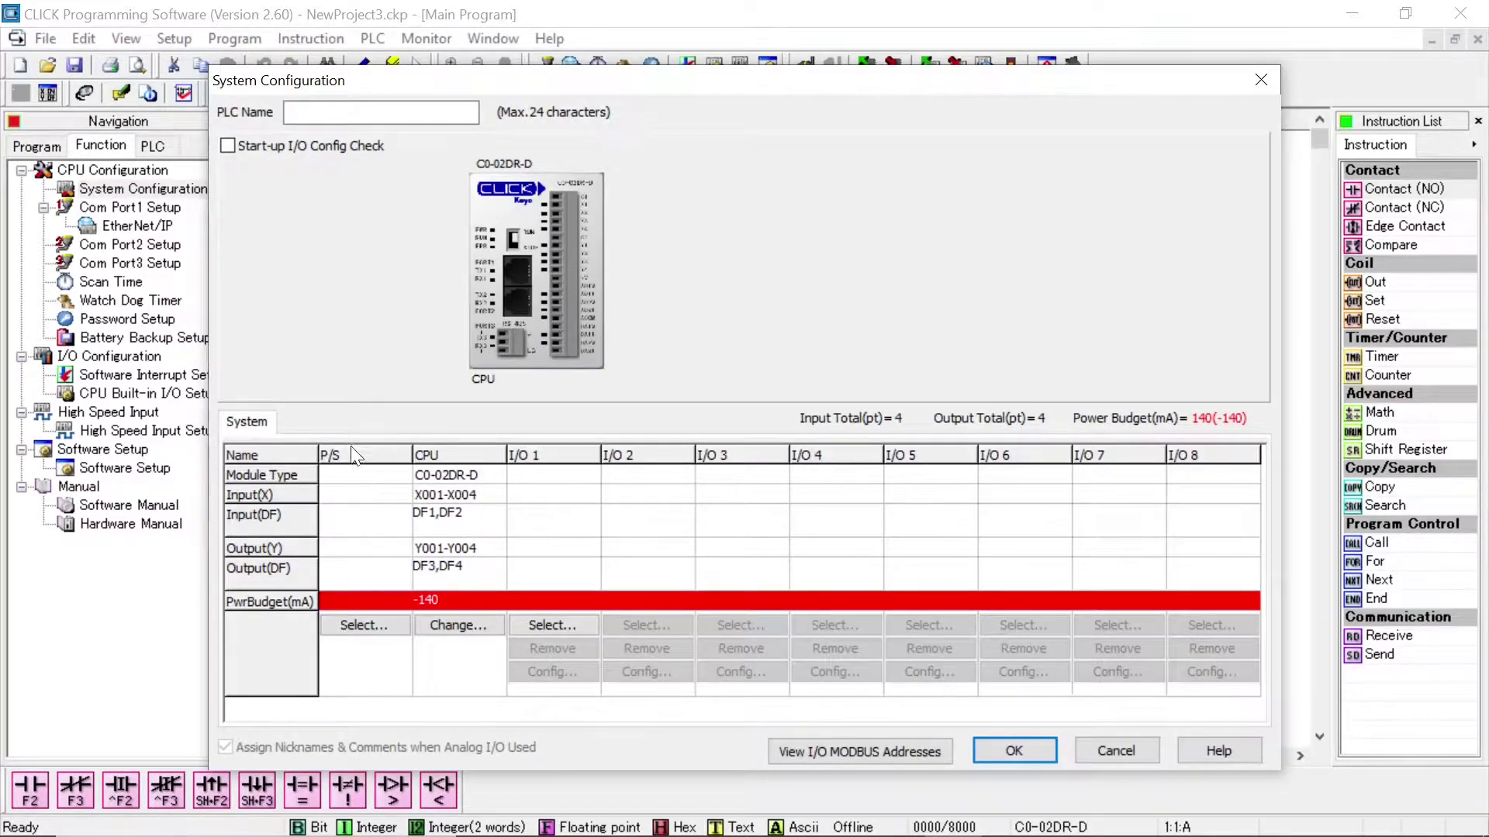
Add the C0-00AC power supply to the system configuration and accept it
click(362, 627)
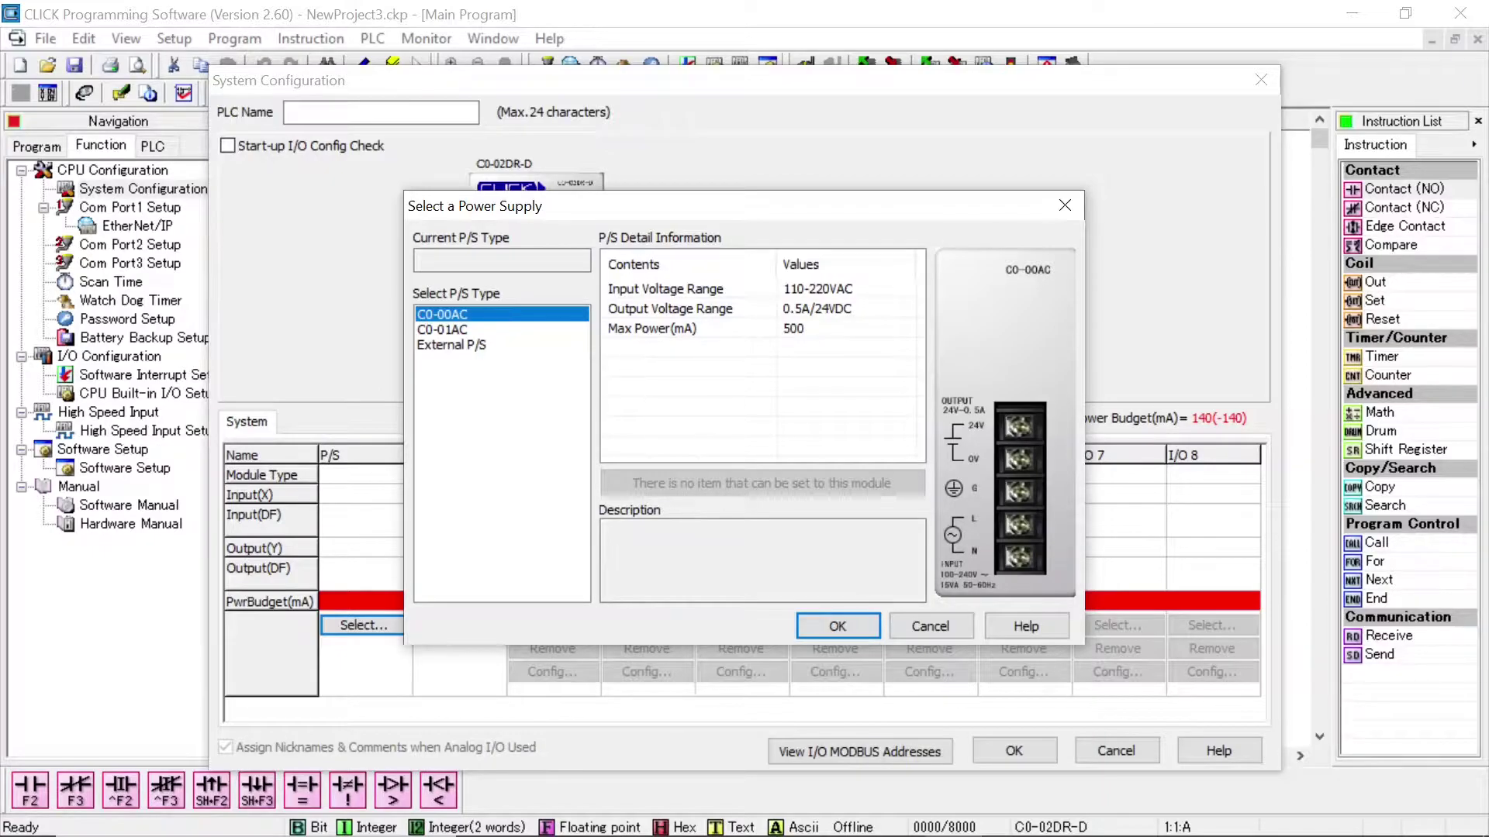
click(837, 627)
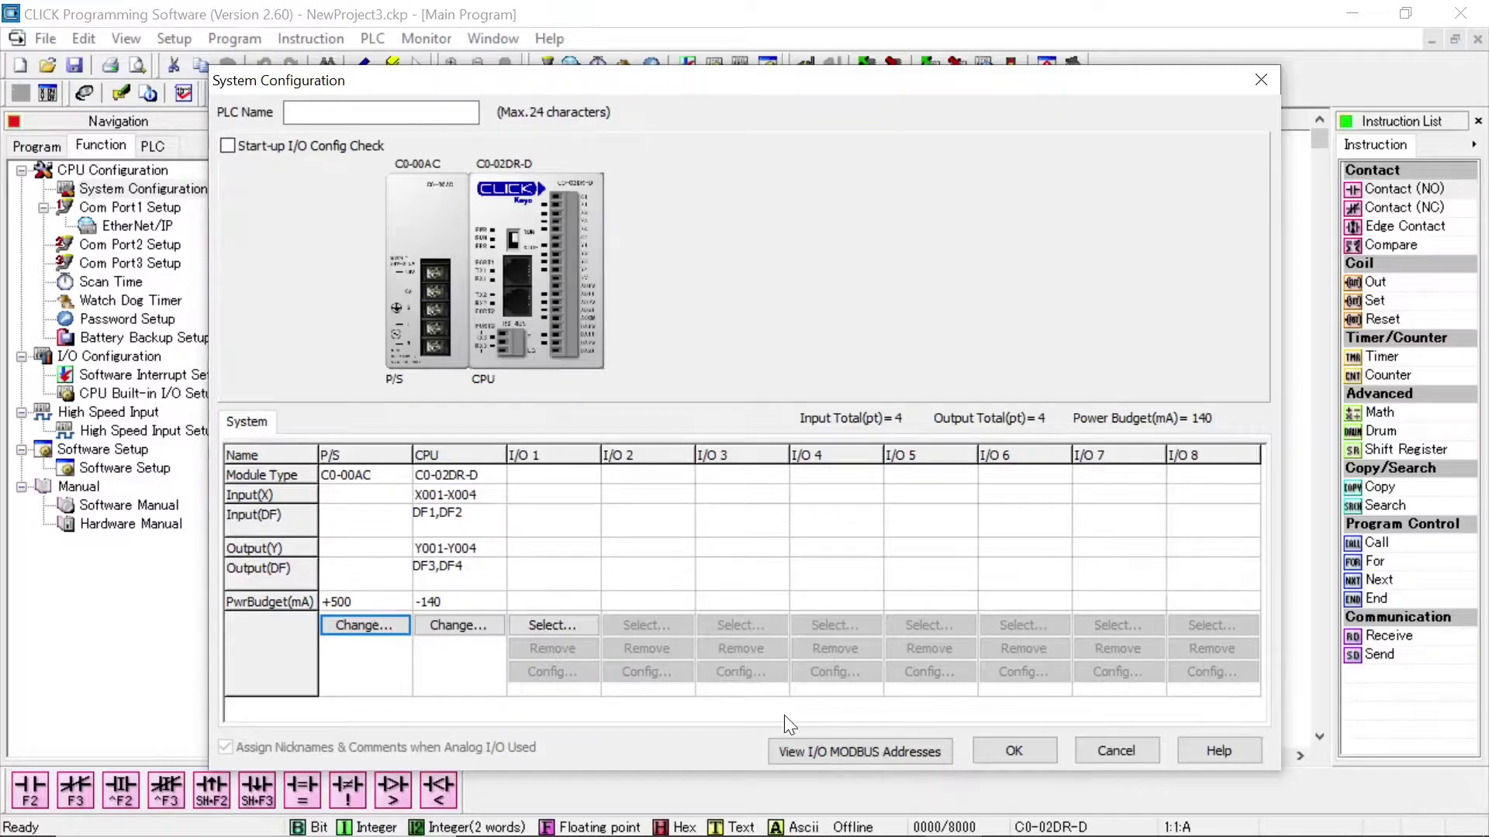
click(1014, 749)
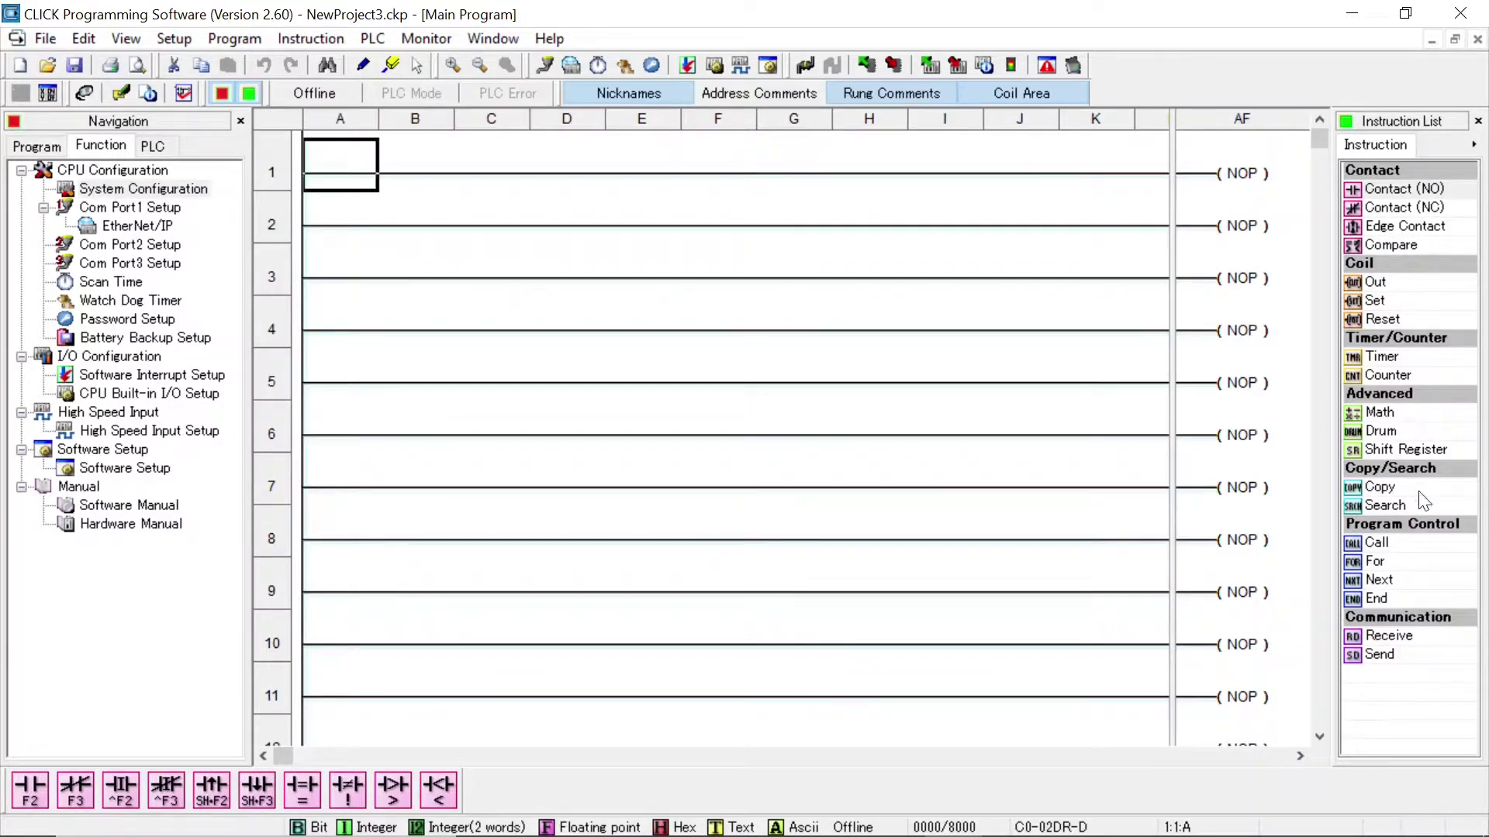
Put an END coil in cell AF1 and save as NewProject1.ckp, replacing the existing file
click(1246, 183)
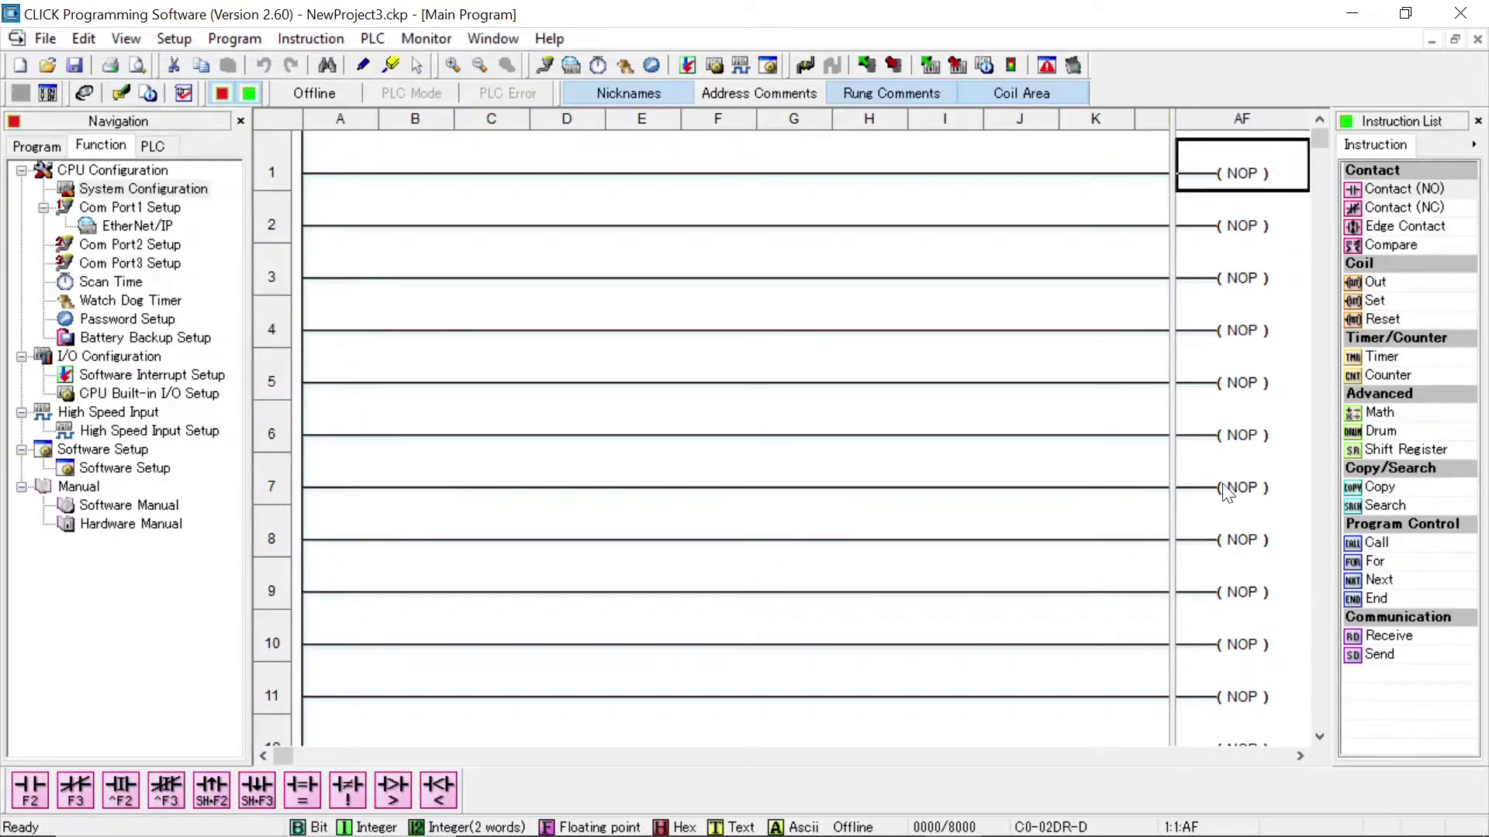
double_click(1376, 599)
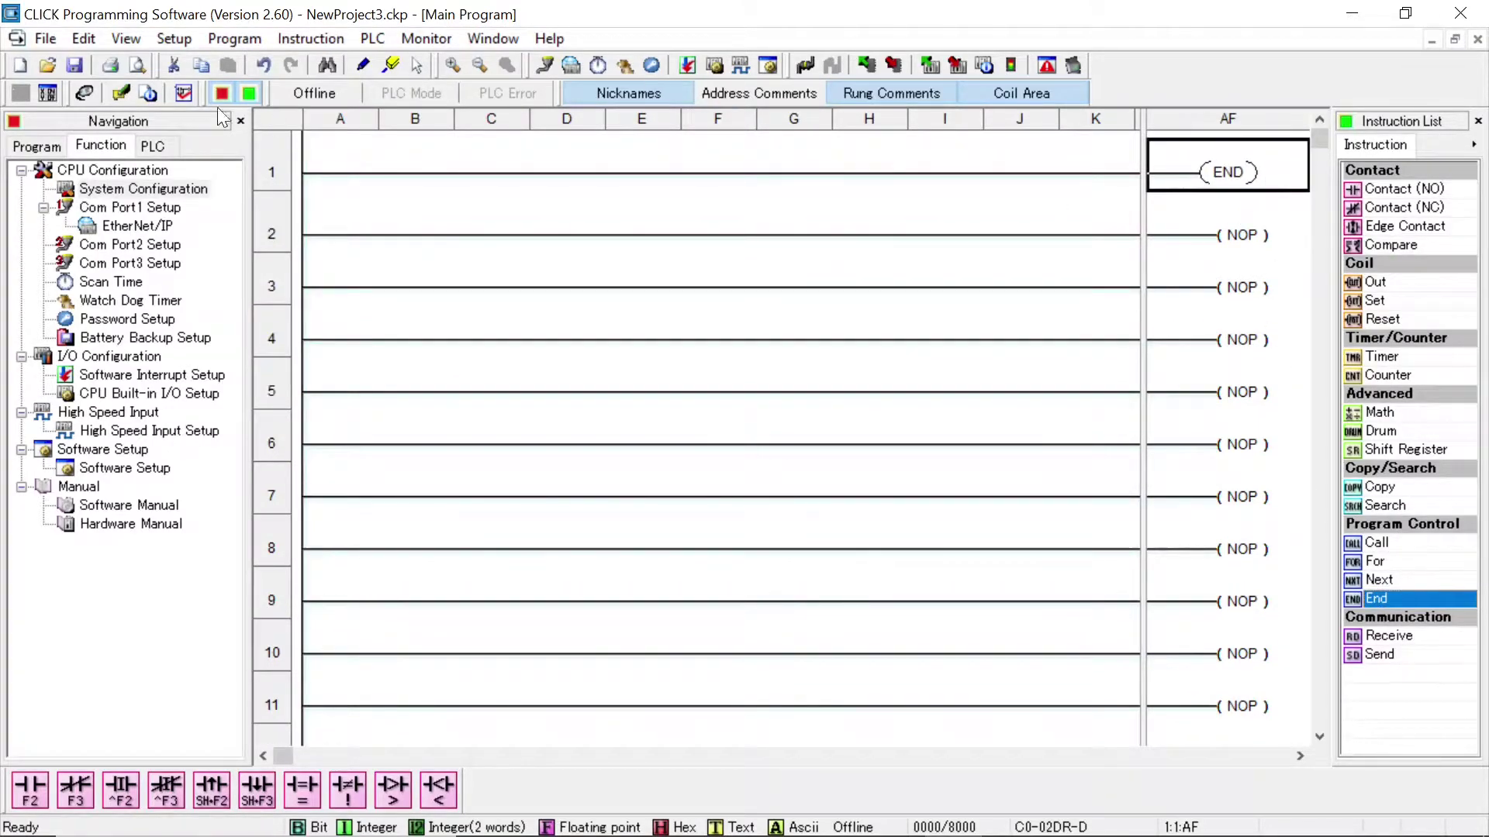
click(73, 65)
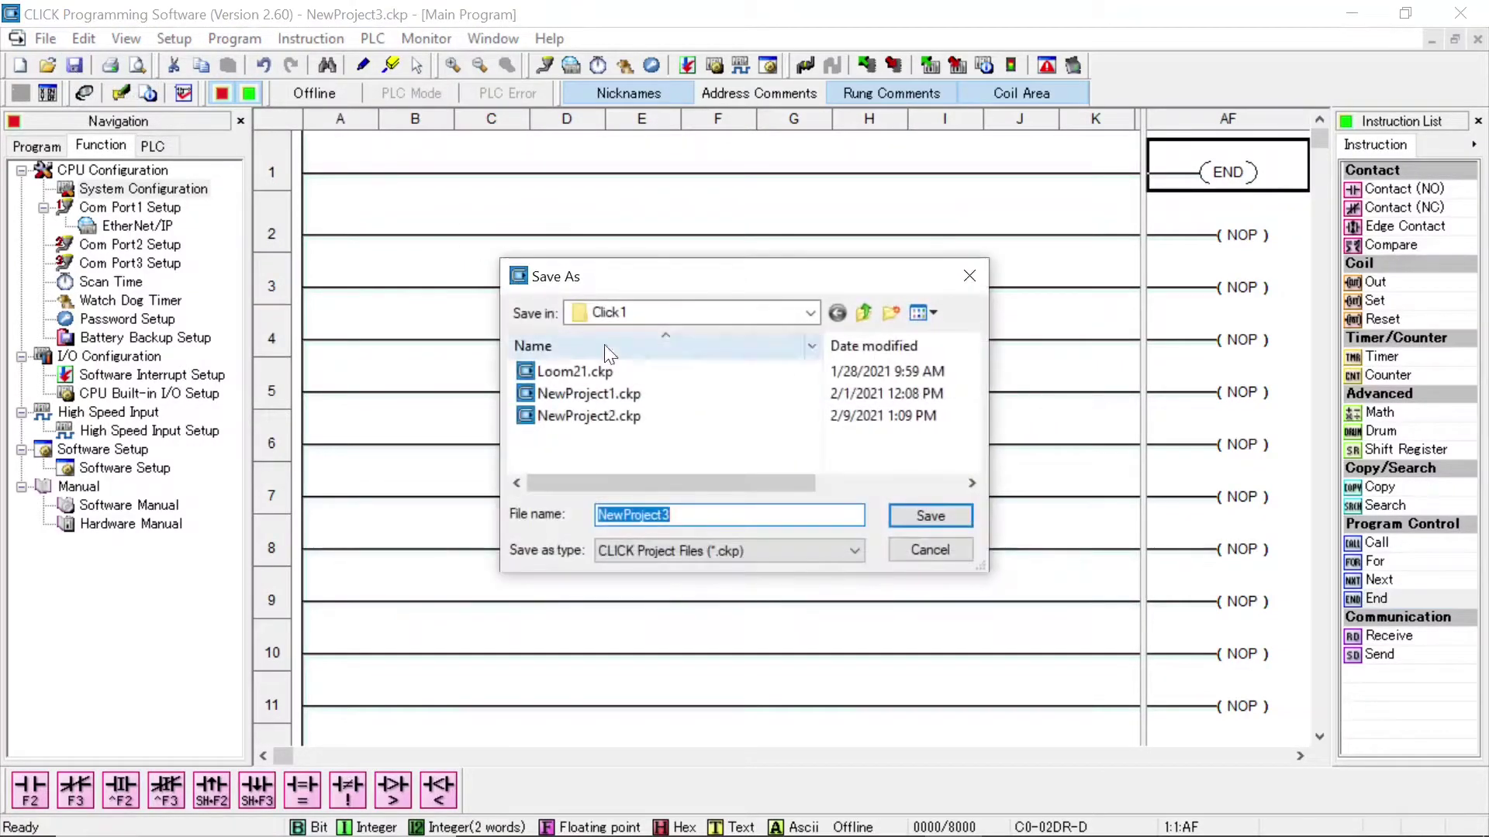
click(609, 396)
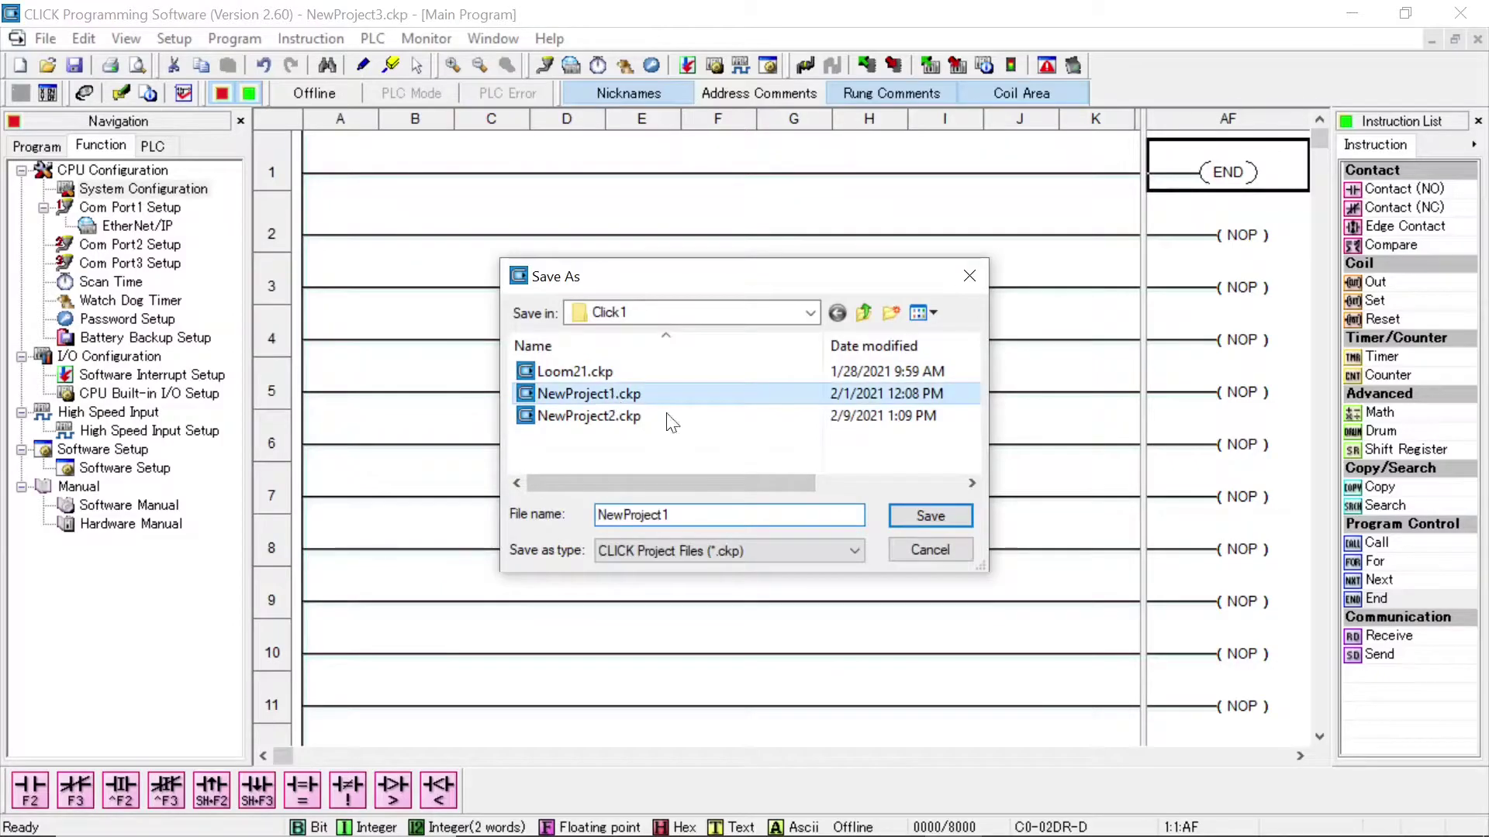
click(935, 515)
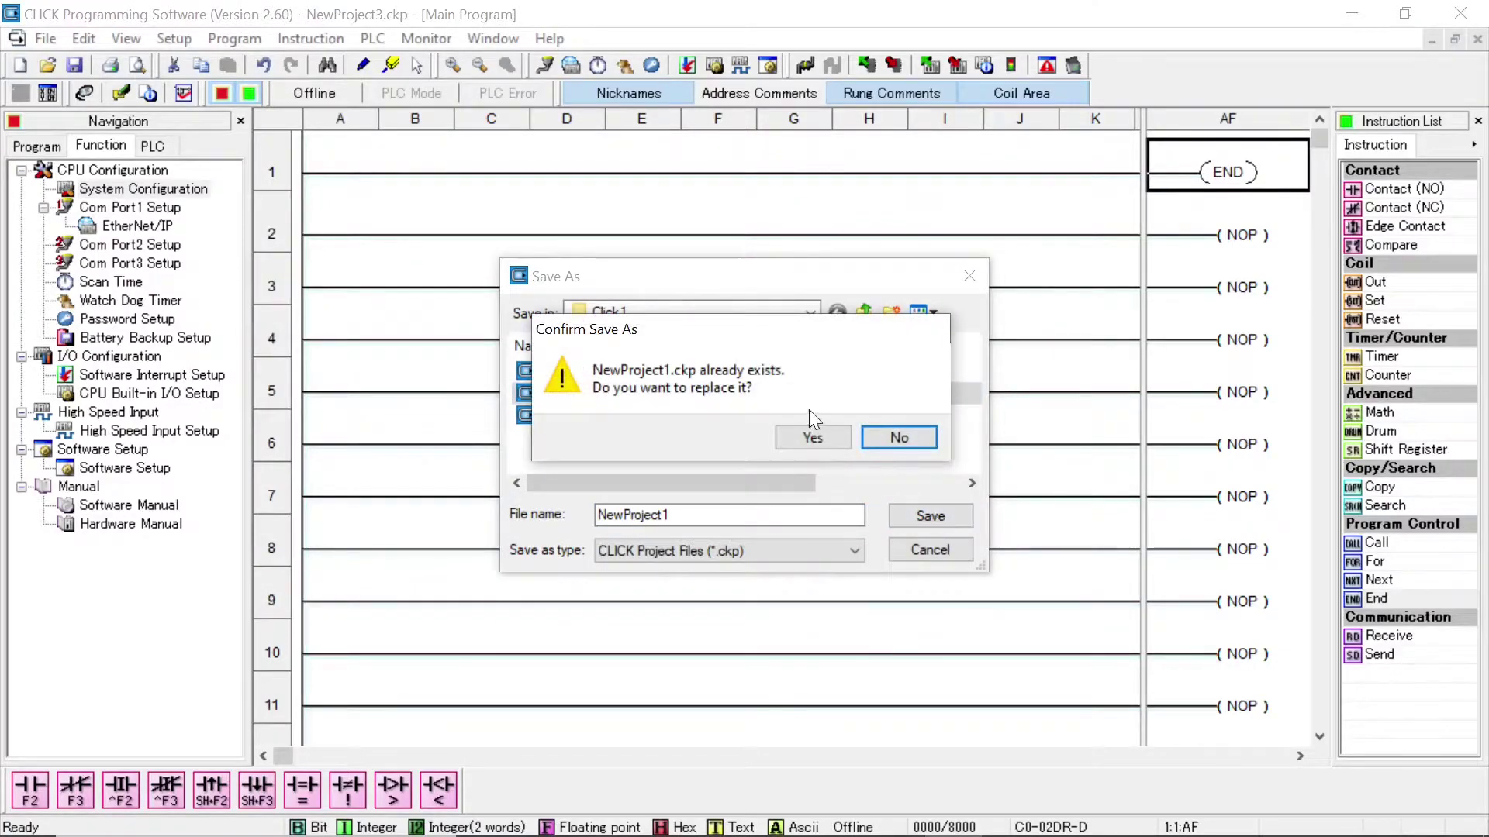
click(811, 438)
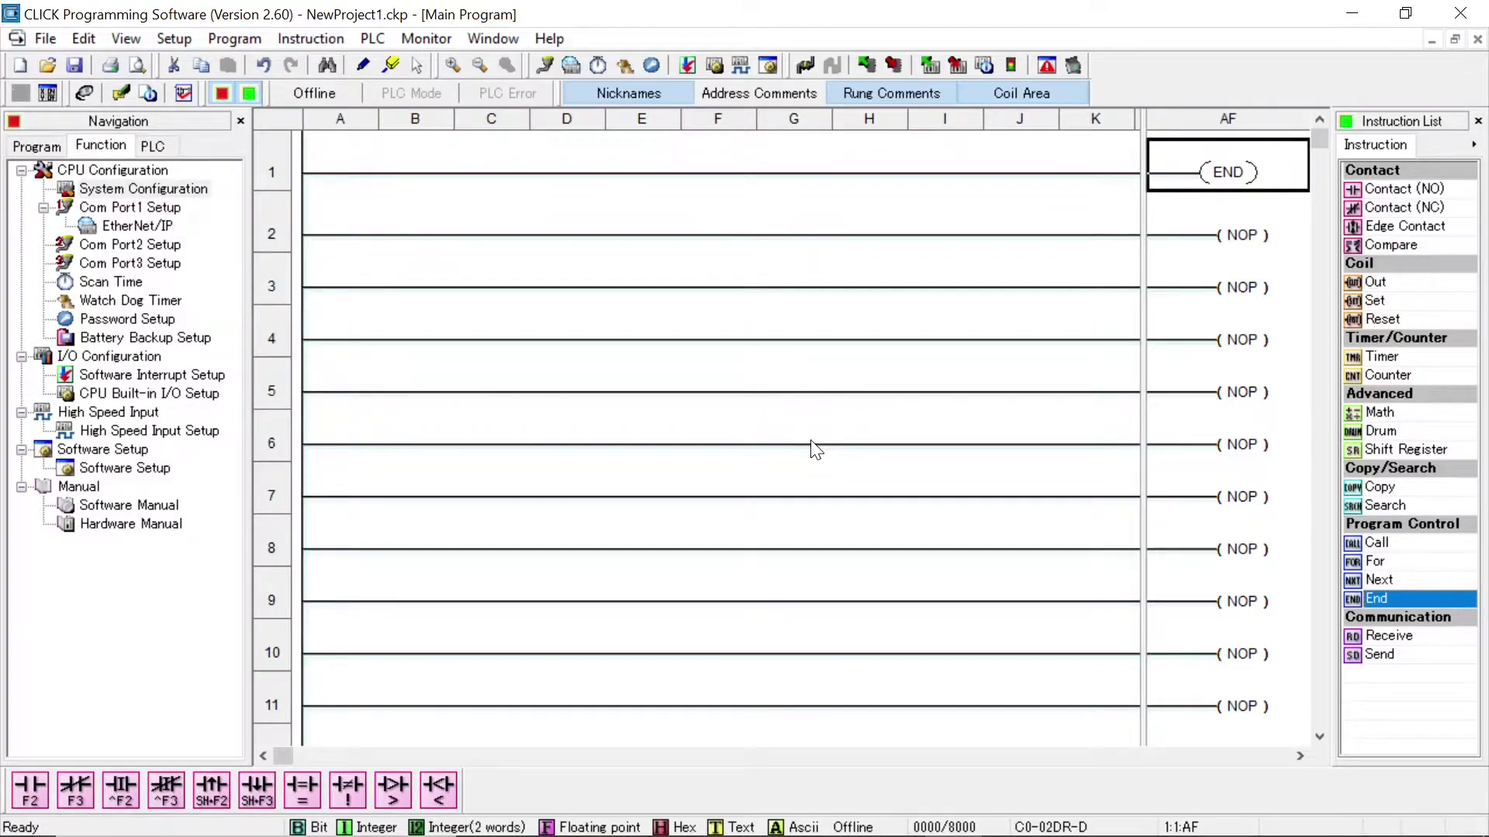
click(372, 41)
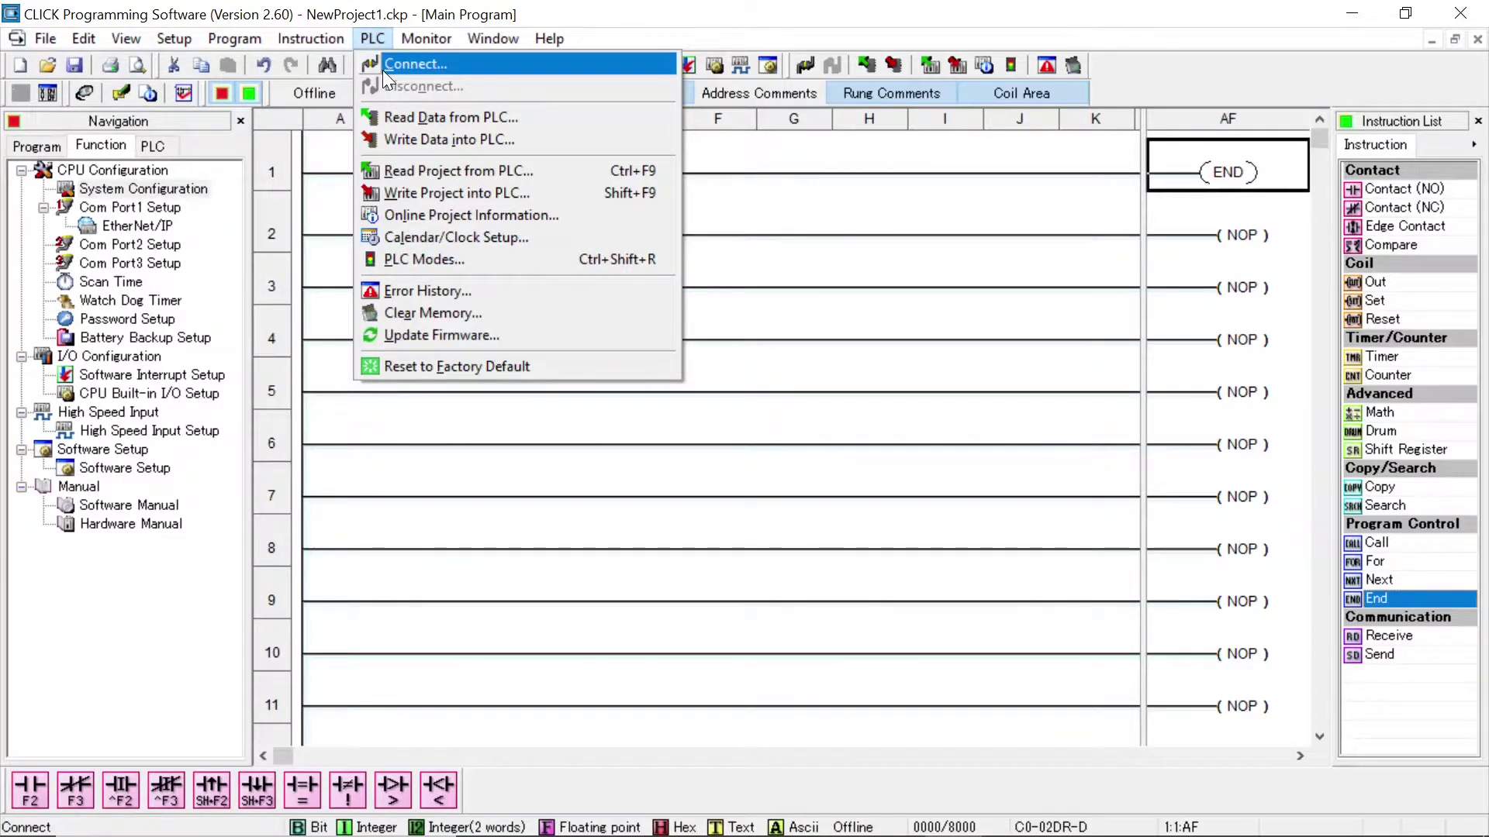
click(426, 64)
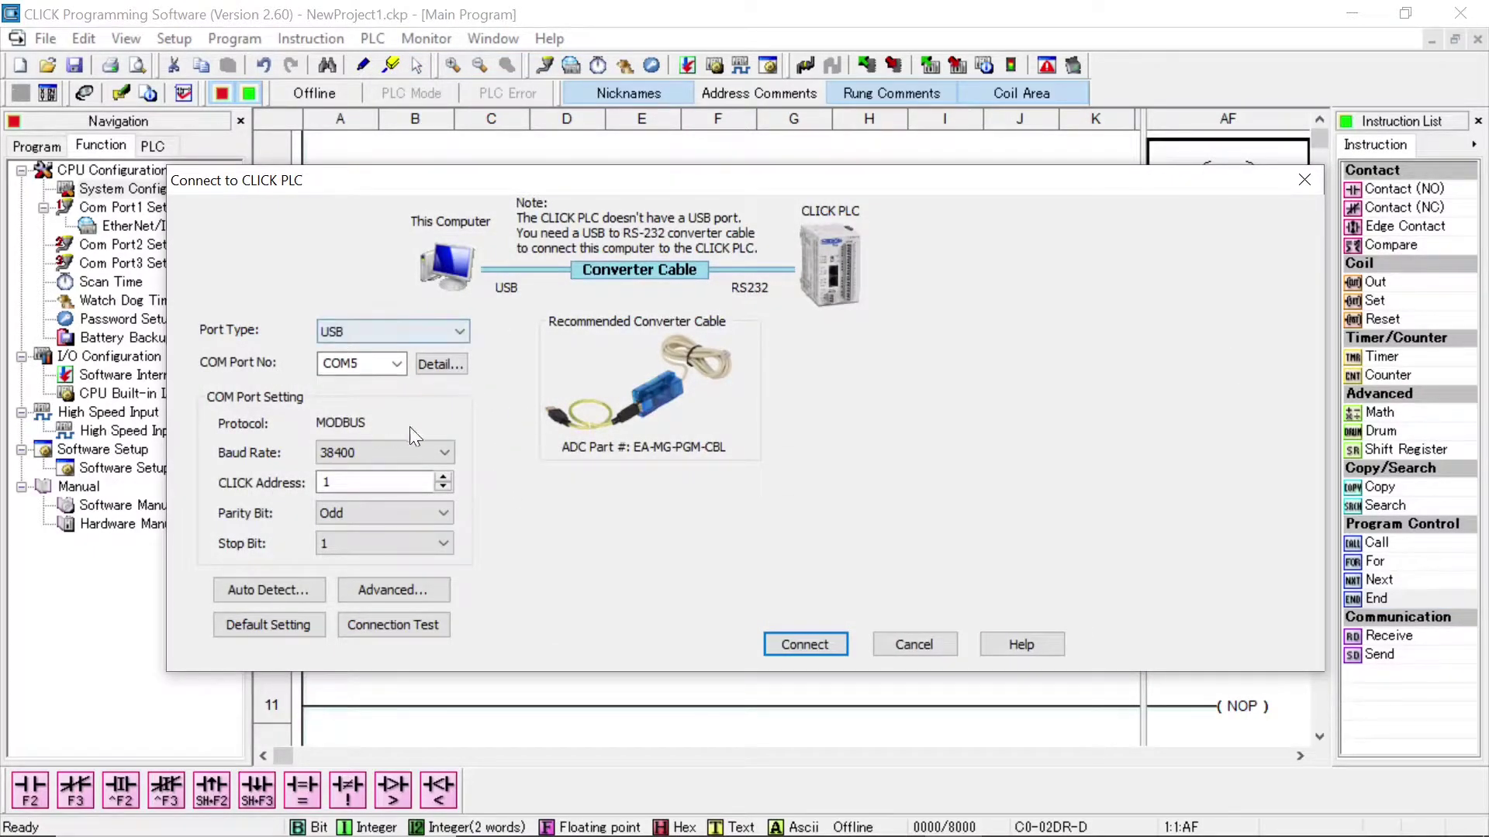
Connect to the PLC on Koyo USB-Serial COM5 without reading the project from the PLC
click(445, 366)
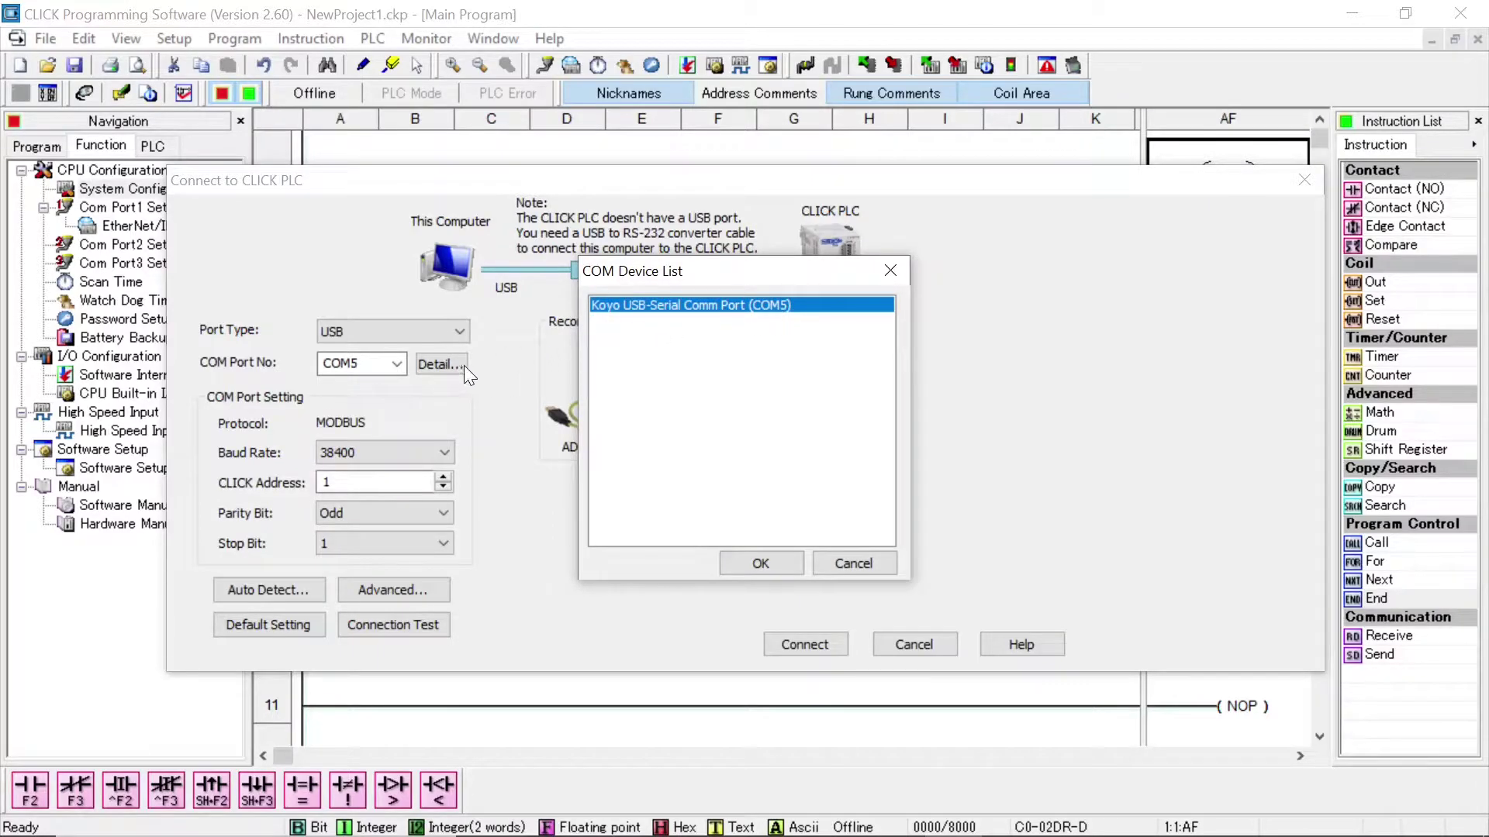
click(771, 561)
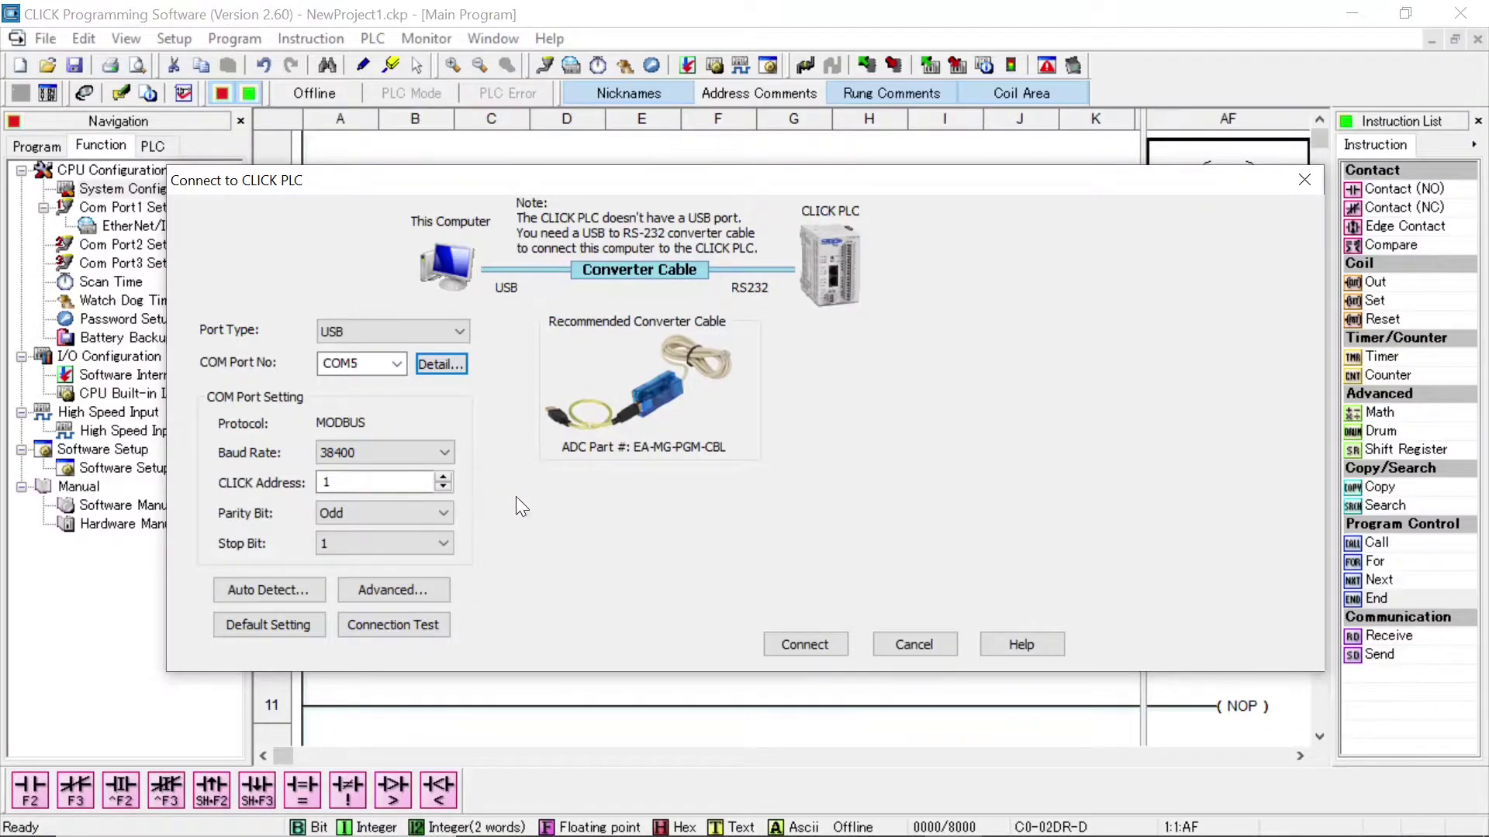
click(805, 644)
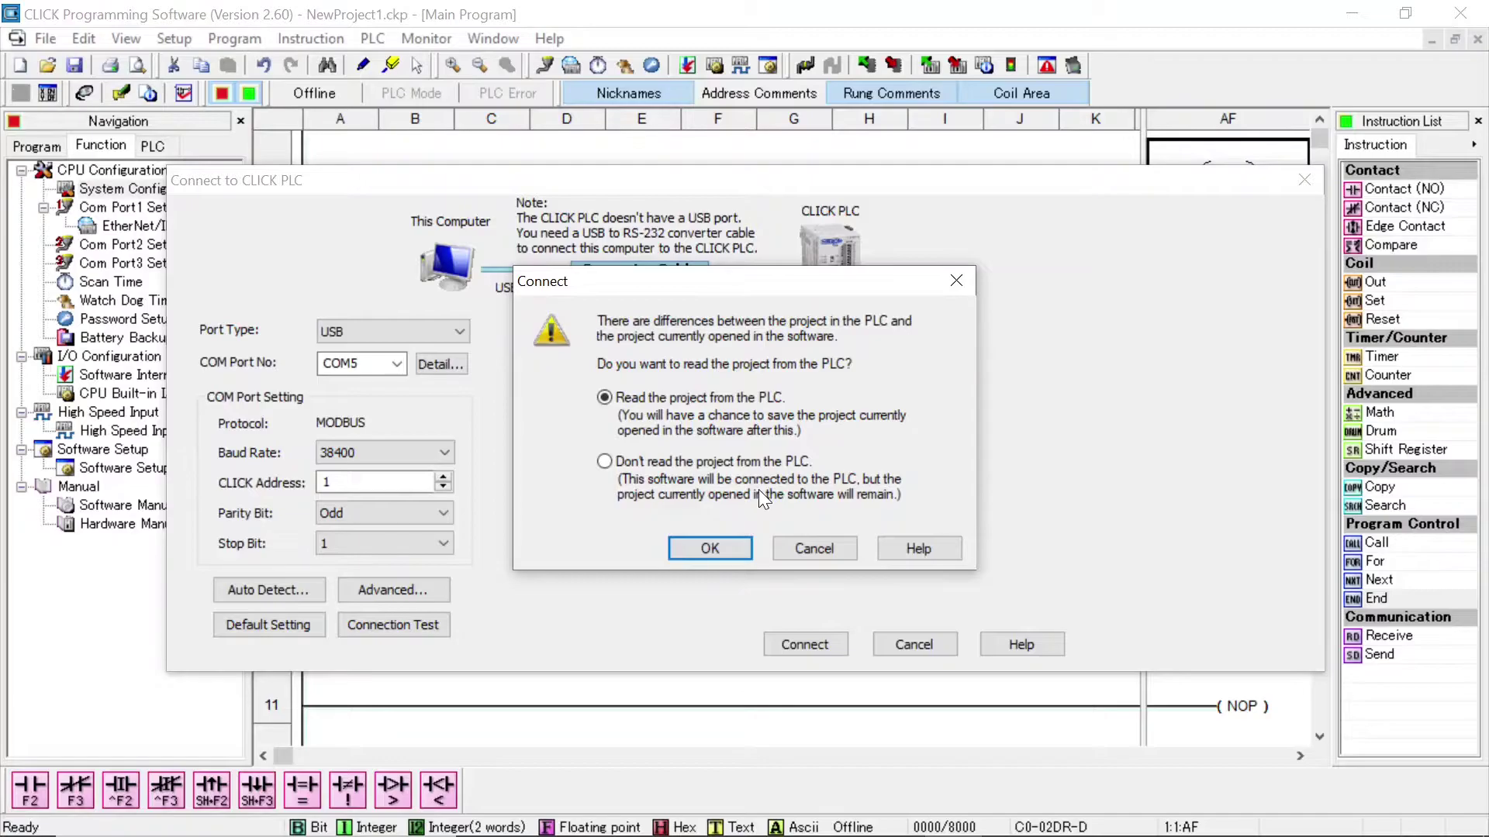
click(607, 463)
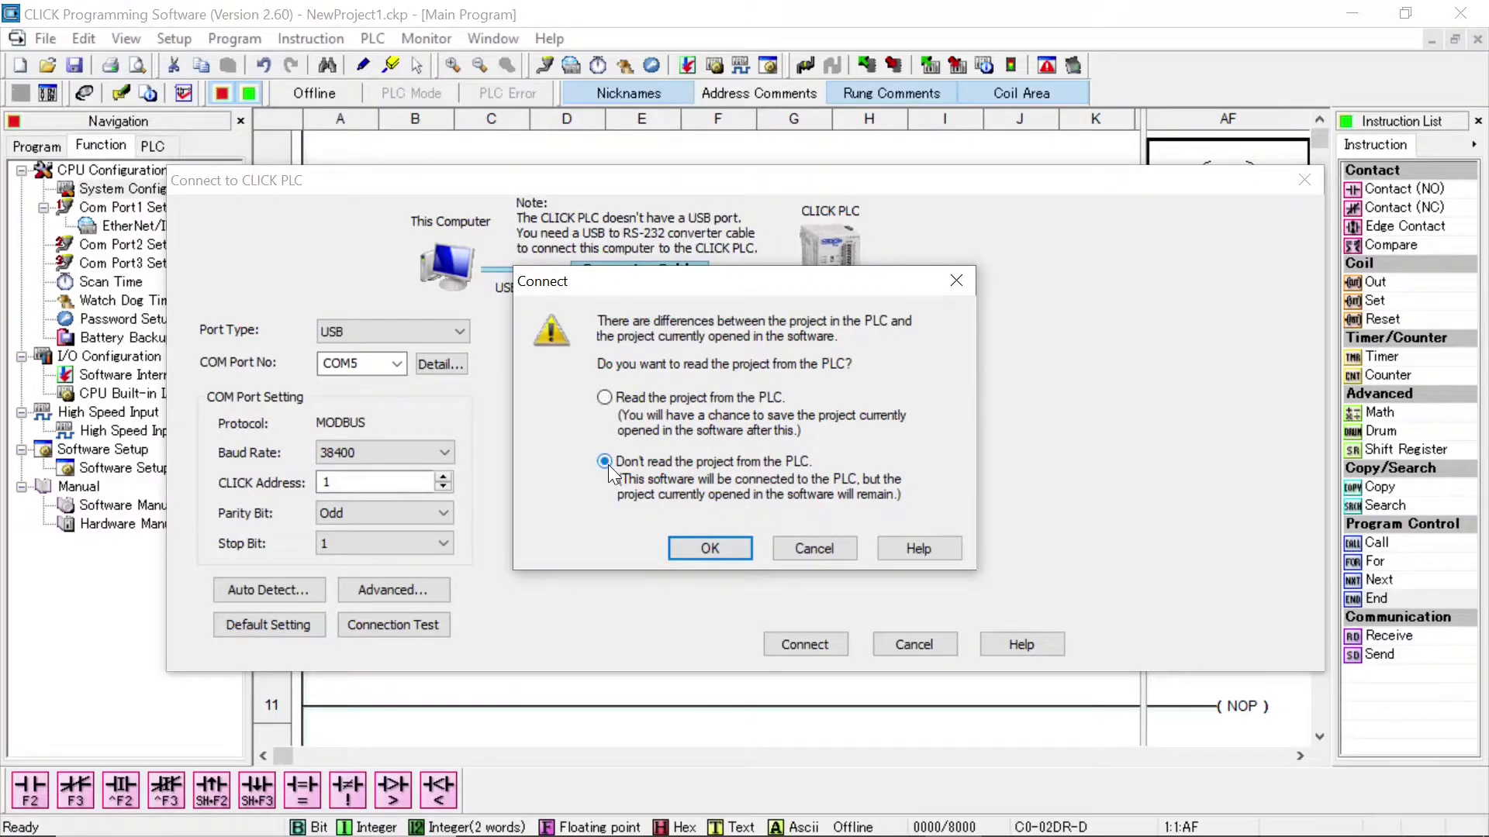
click(710, 548)
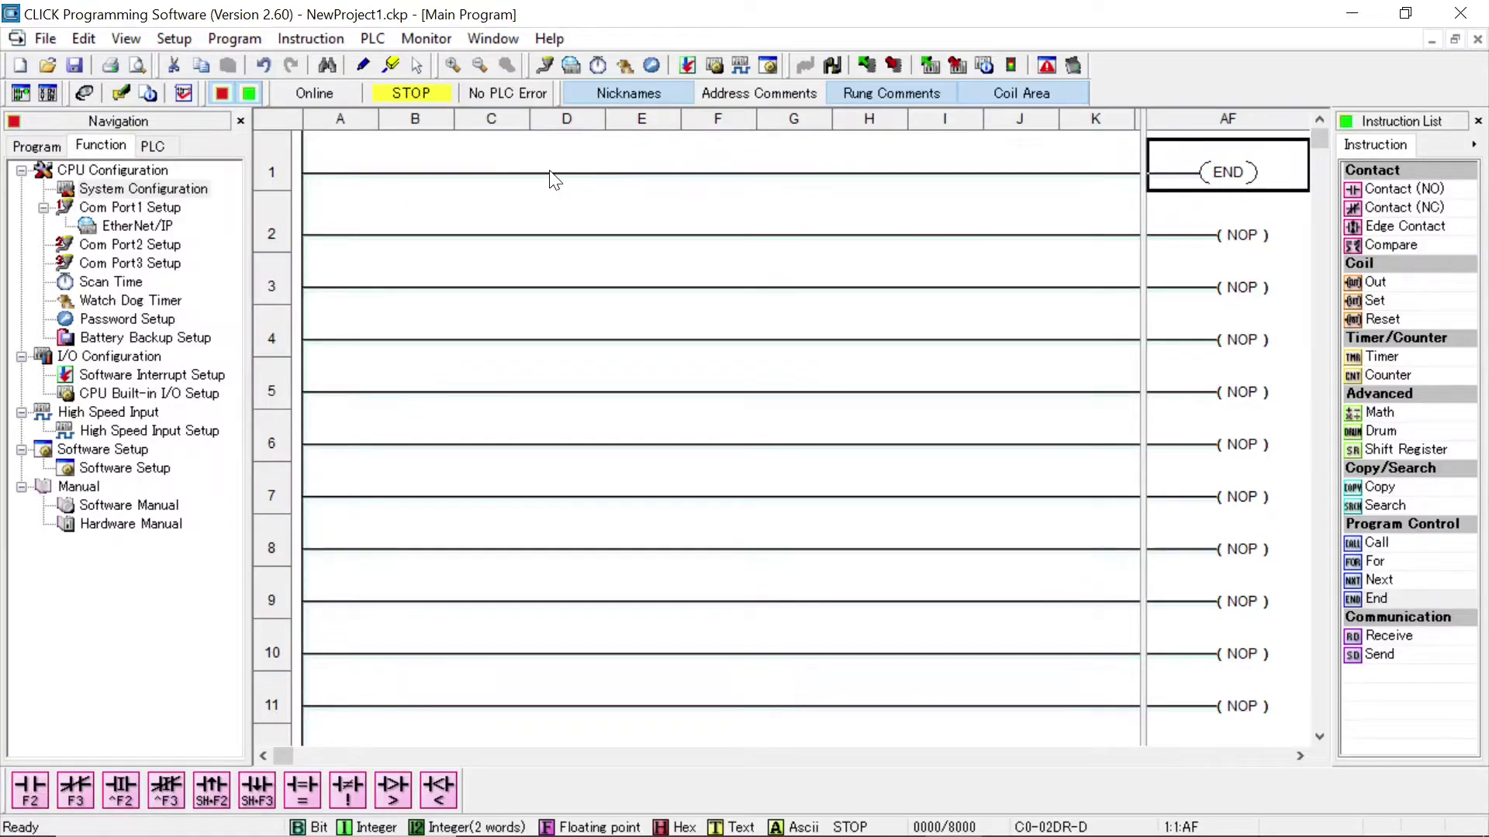
Choose Write Project into PLC from the PLC menu and confirm writing NewProject1
click(373, 39)
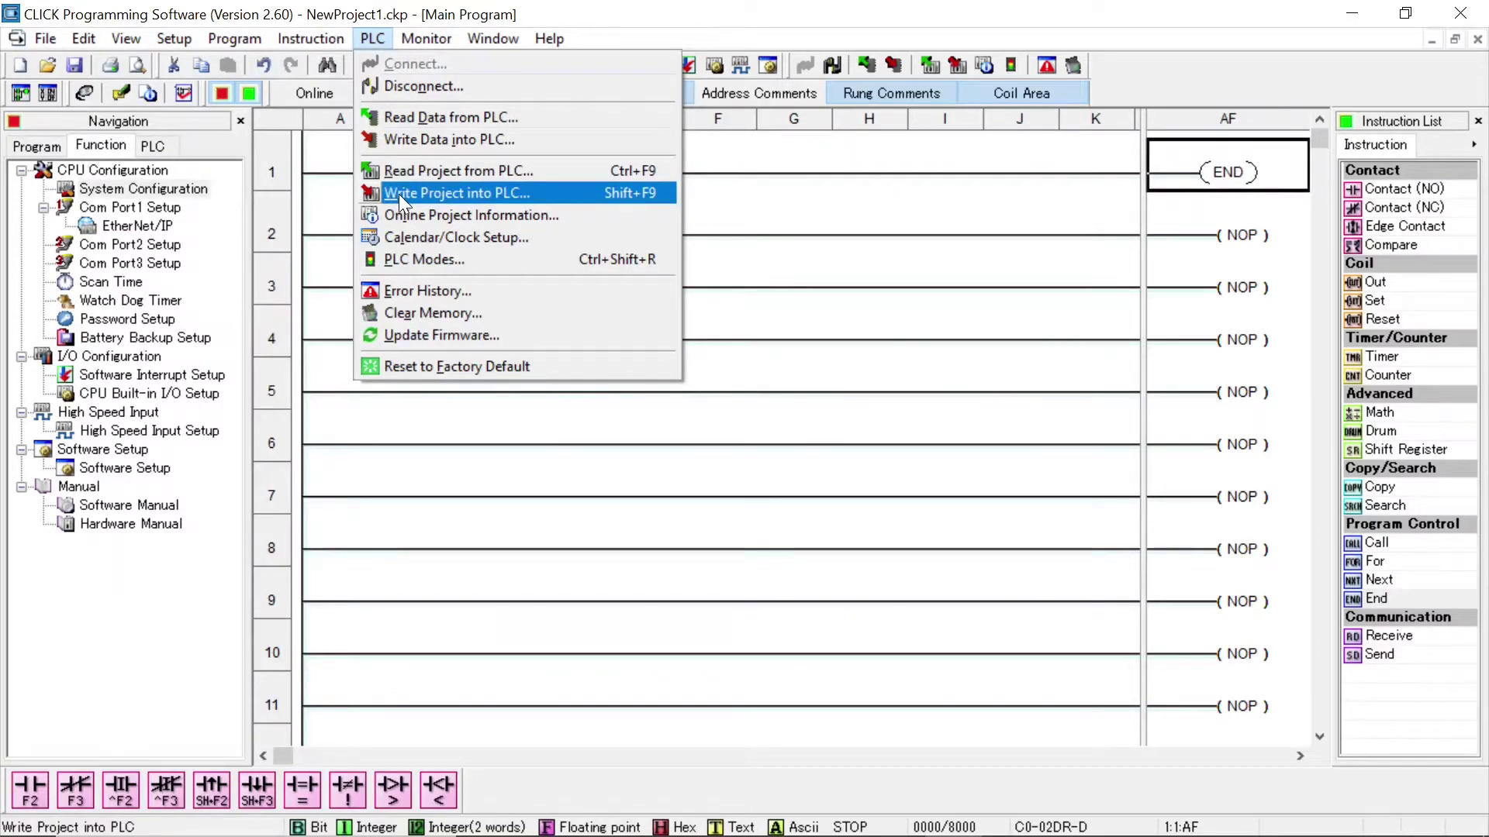
click(479, 197)
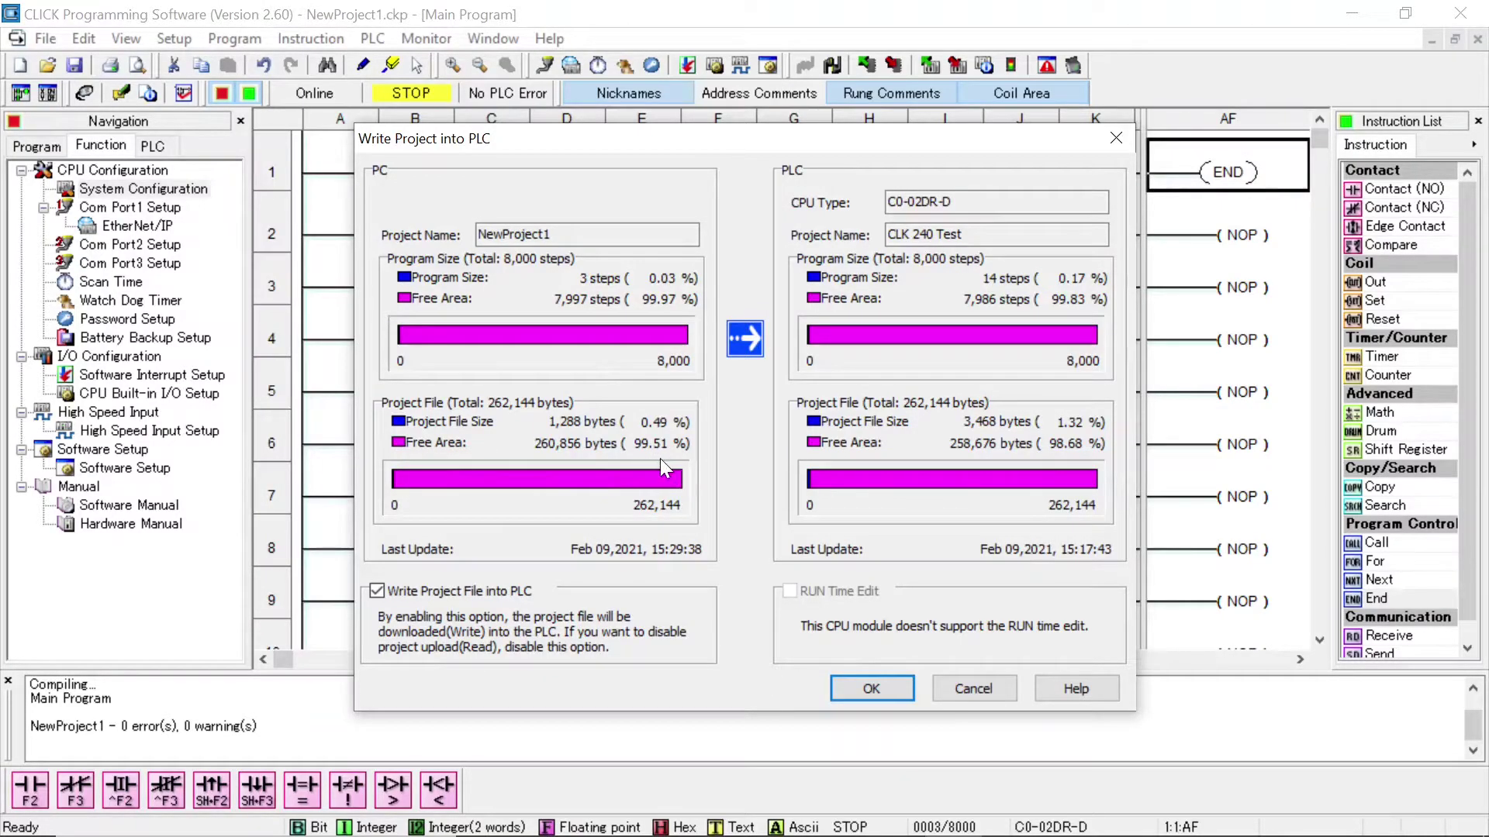
click(887, 689)
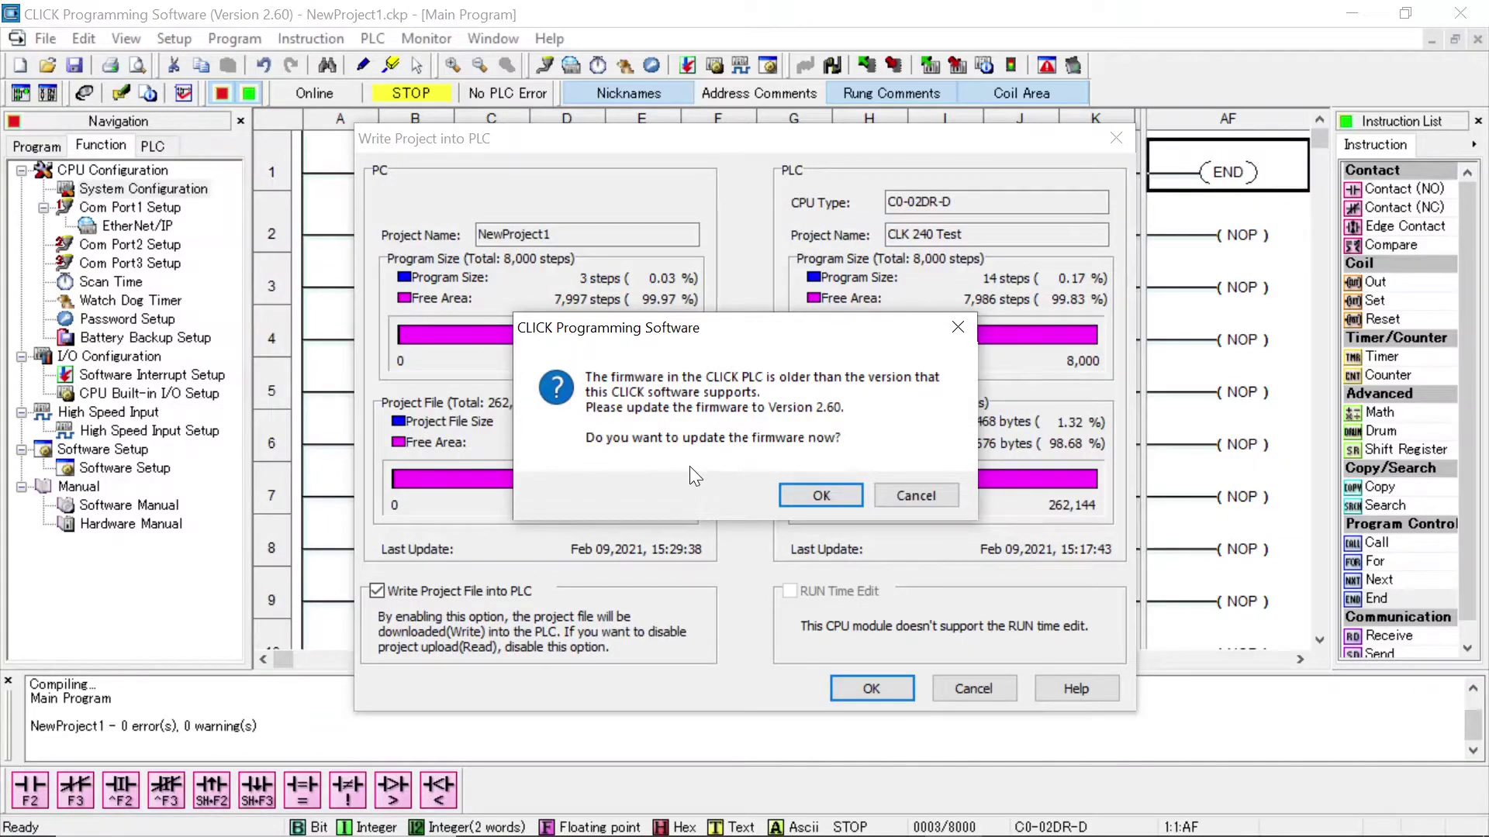
Update the PLC firmware from Ver2.40 to Ver2.60 without a backup, allowing the PLC to stop
click(838, 501)
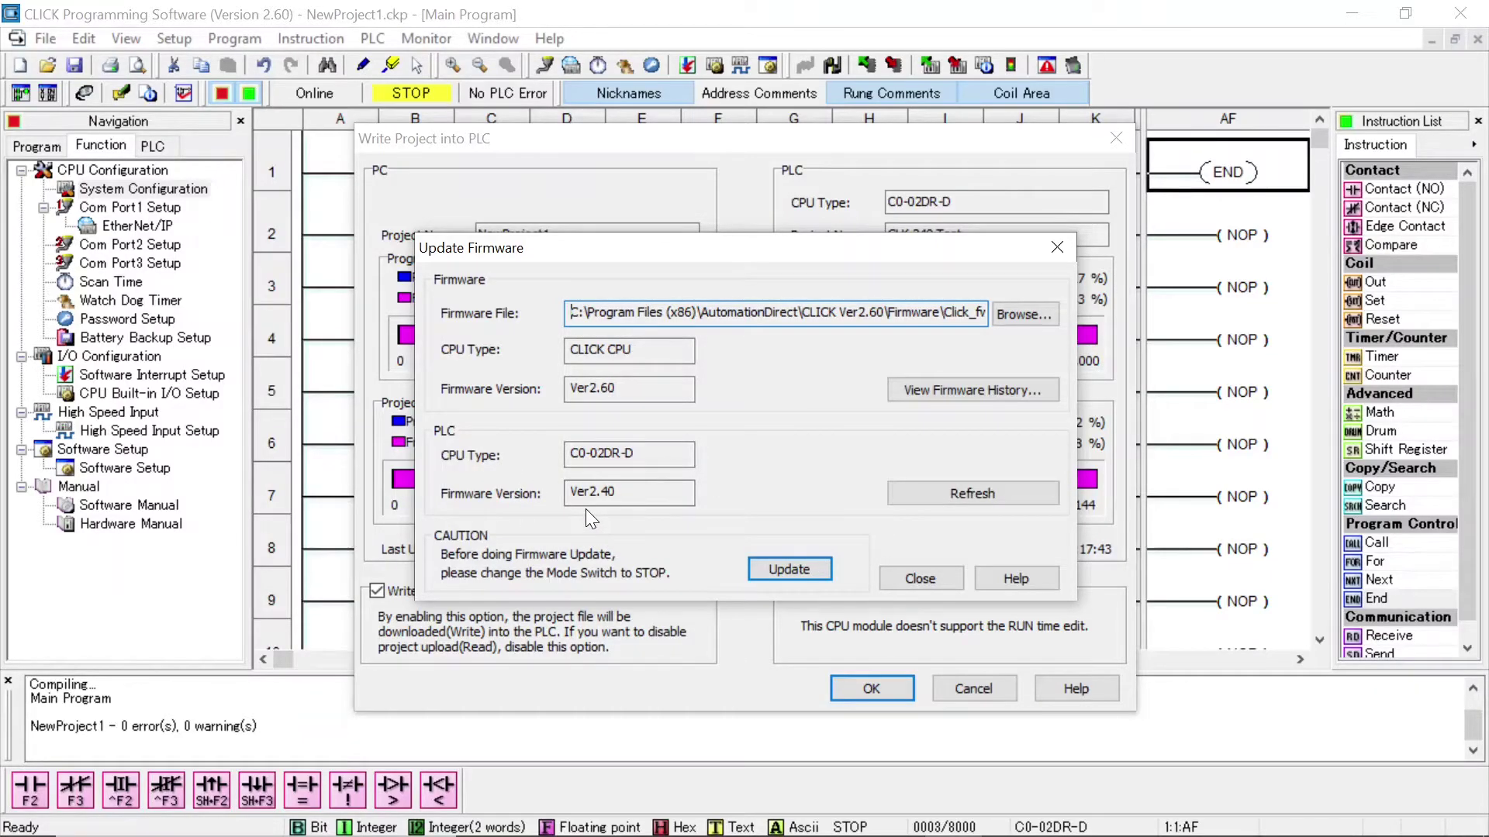
click(789, 567)
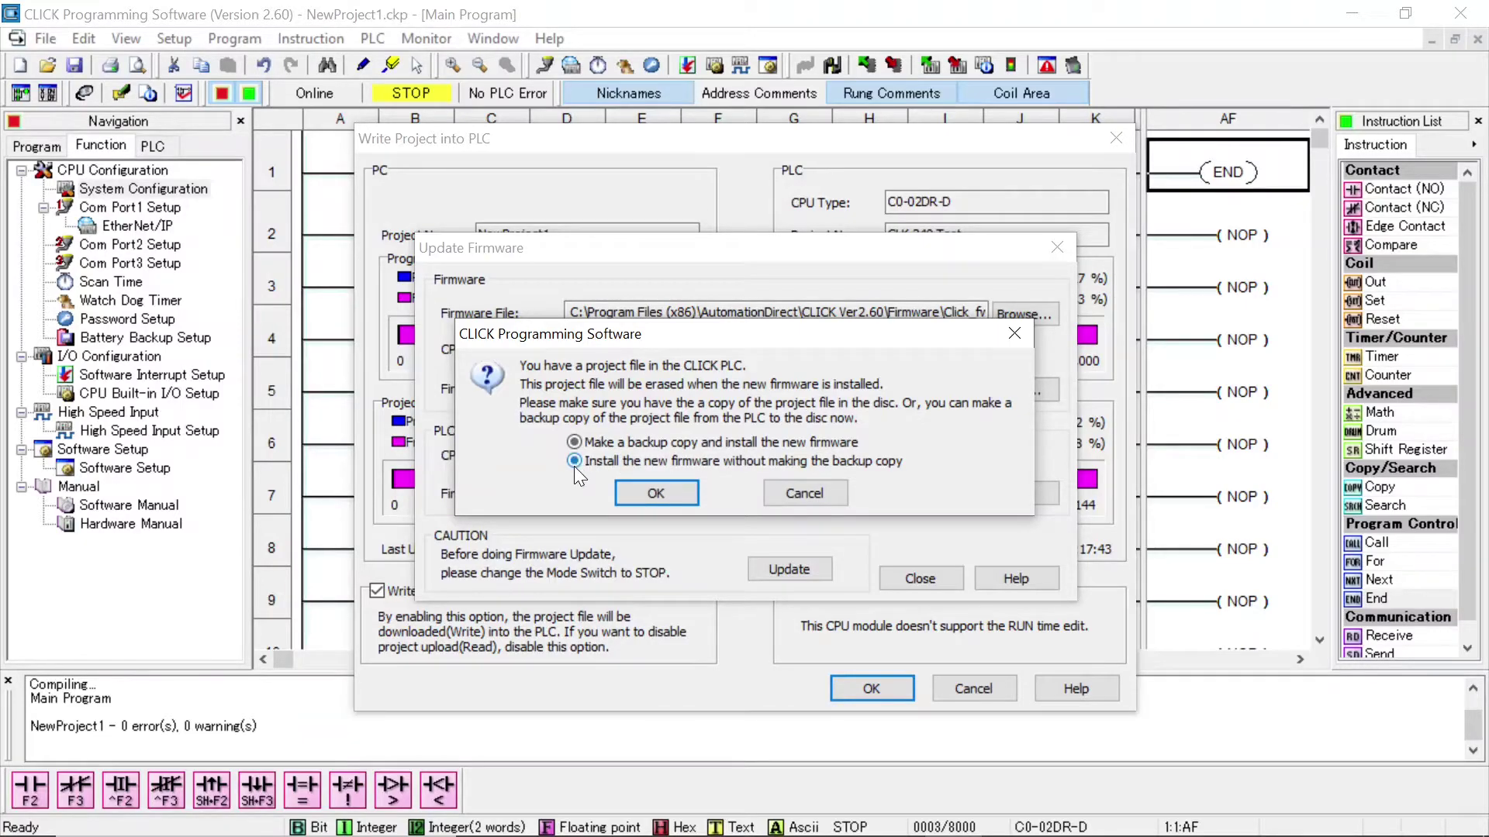
click(656, 493)
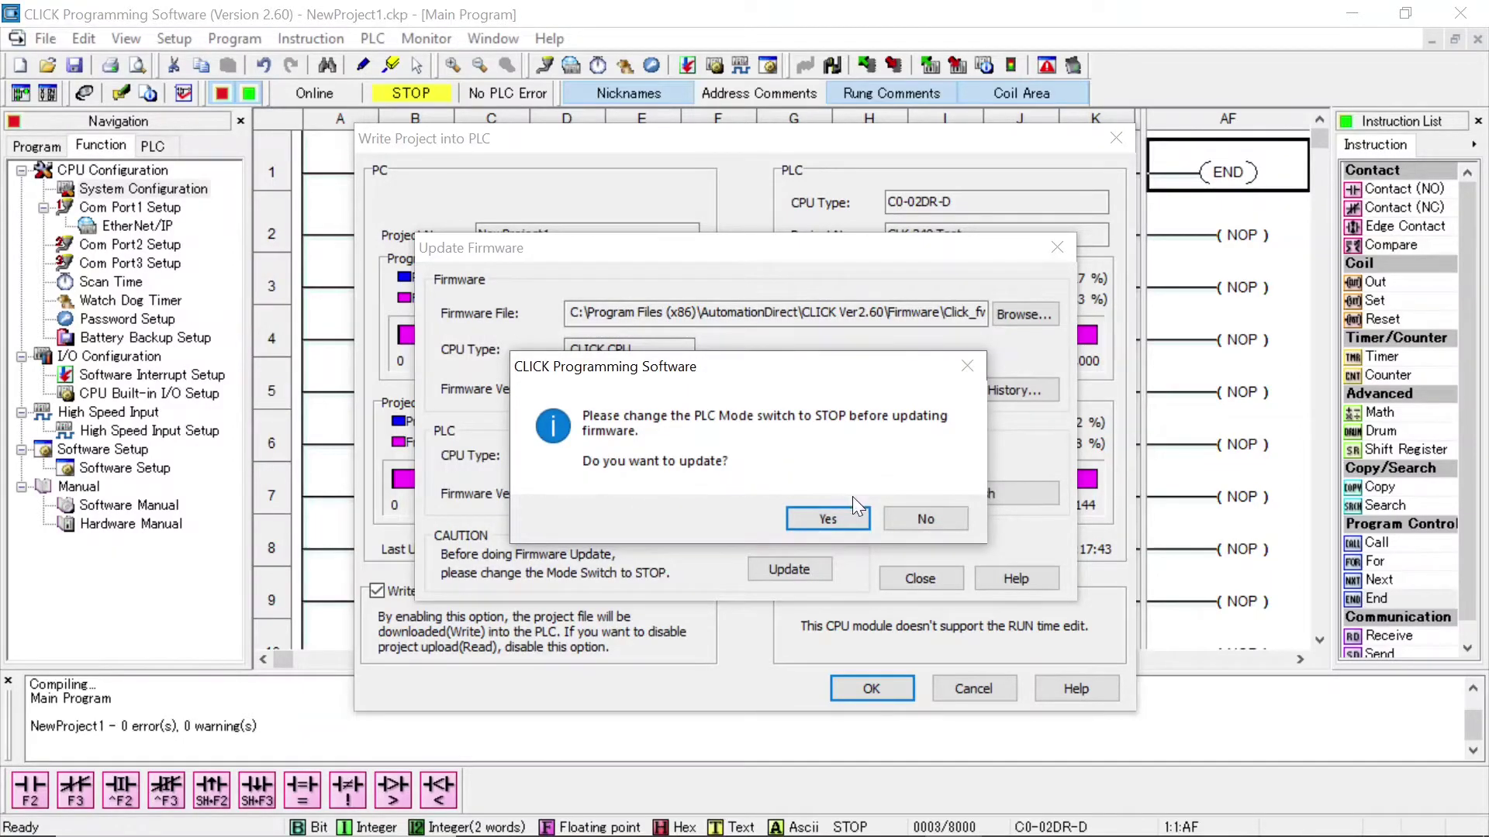
click(811, 517)
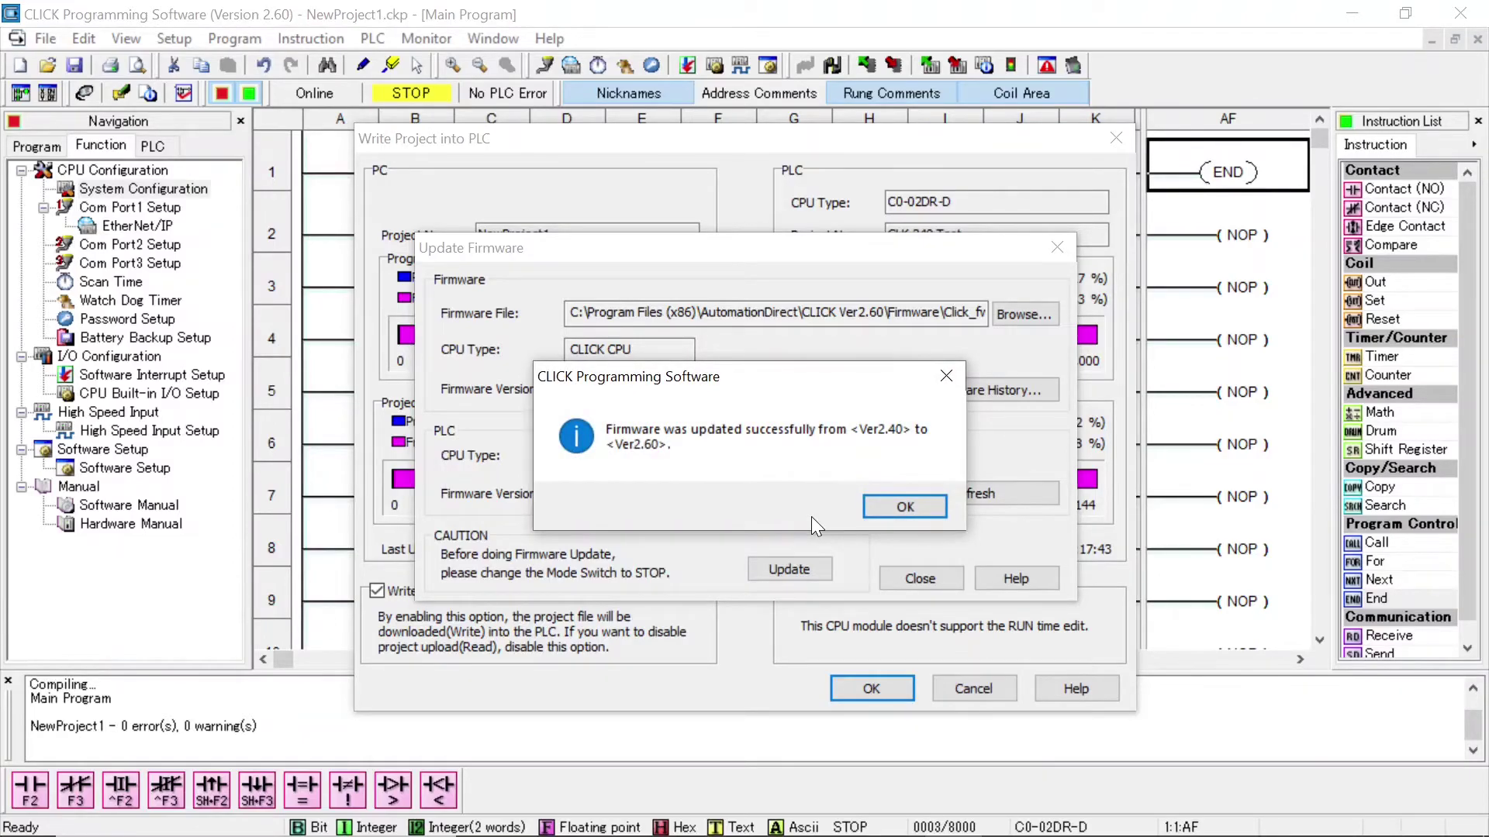
click(905, 507)
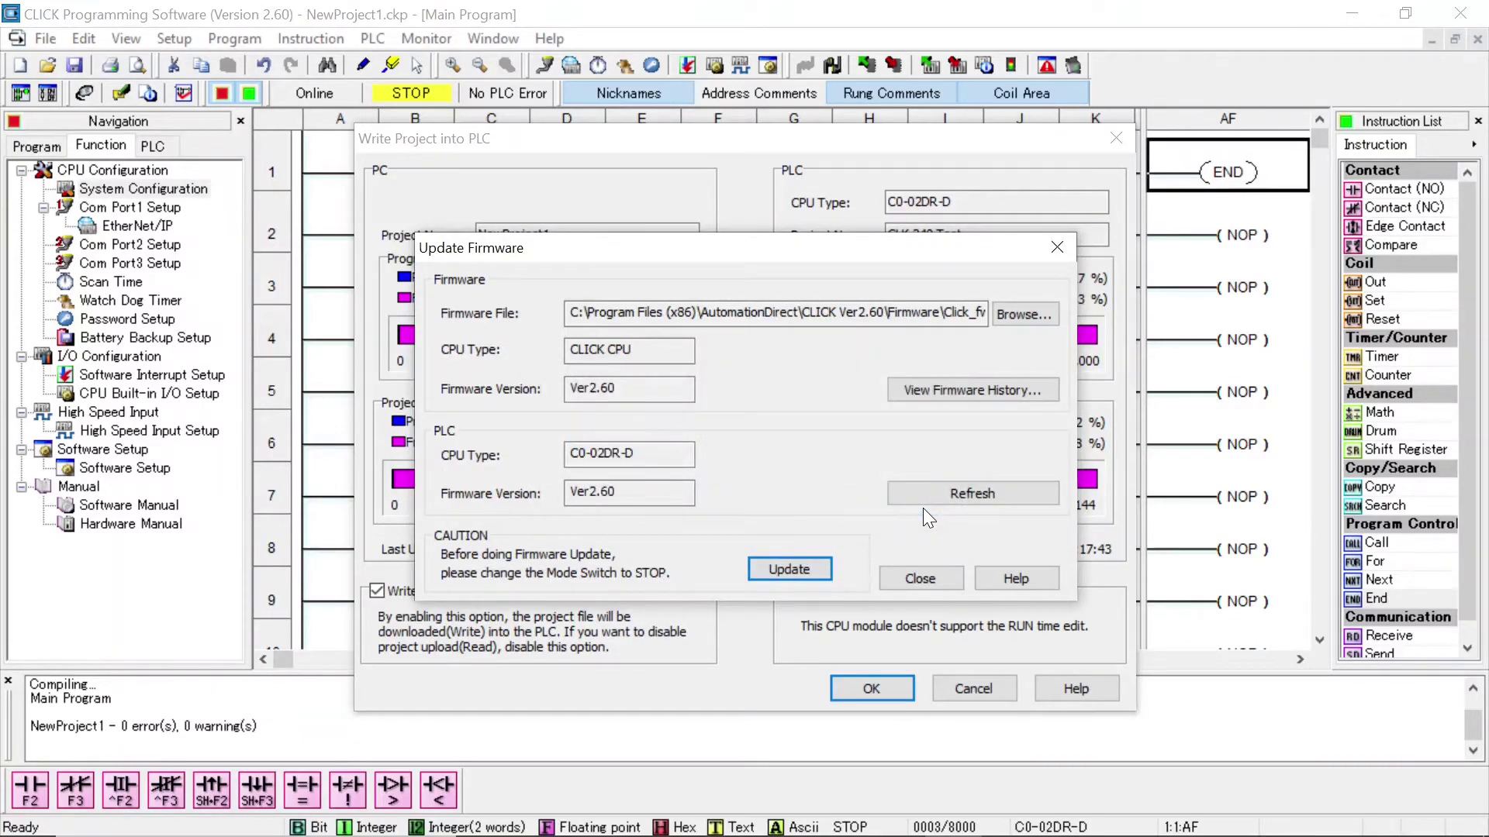
Confirm writing the END-only NewProject1 into the PLC and acknowledge the completed transfer
click(921, 578)
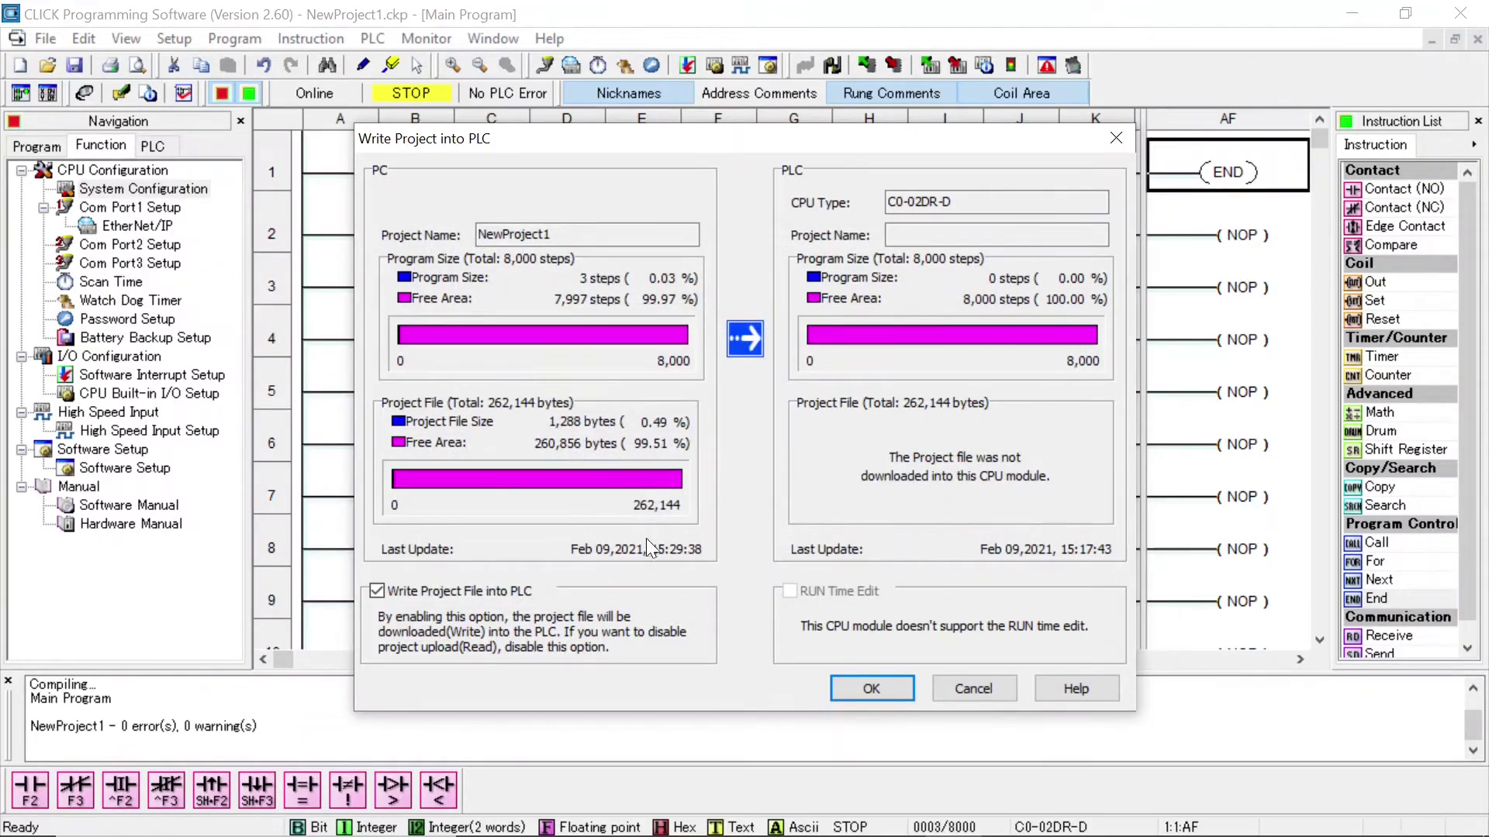
click(871, 689)
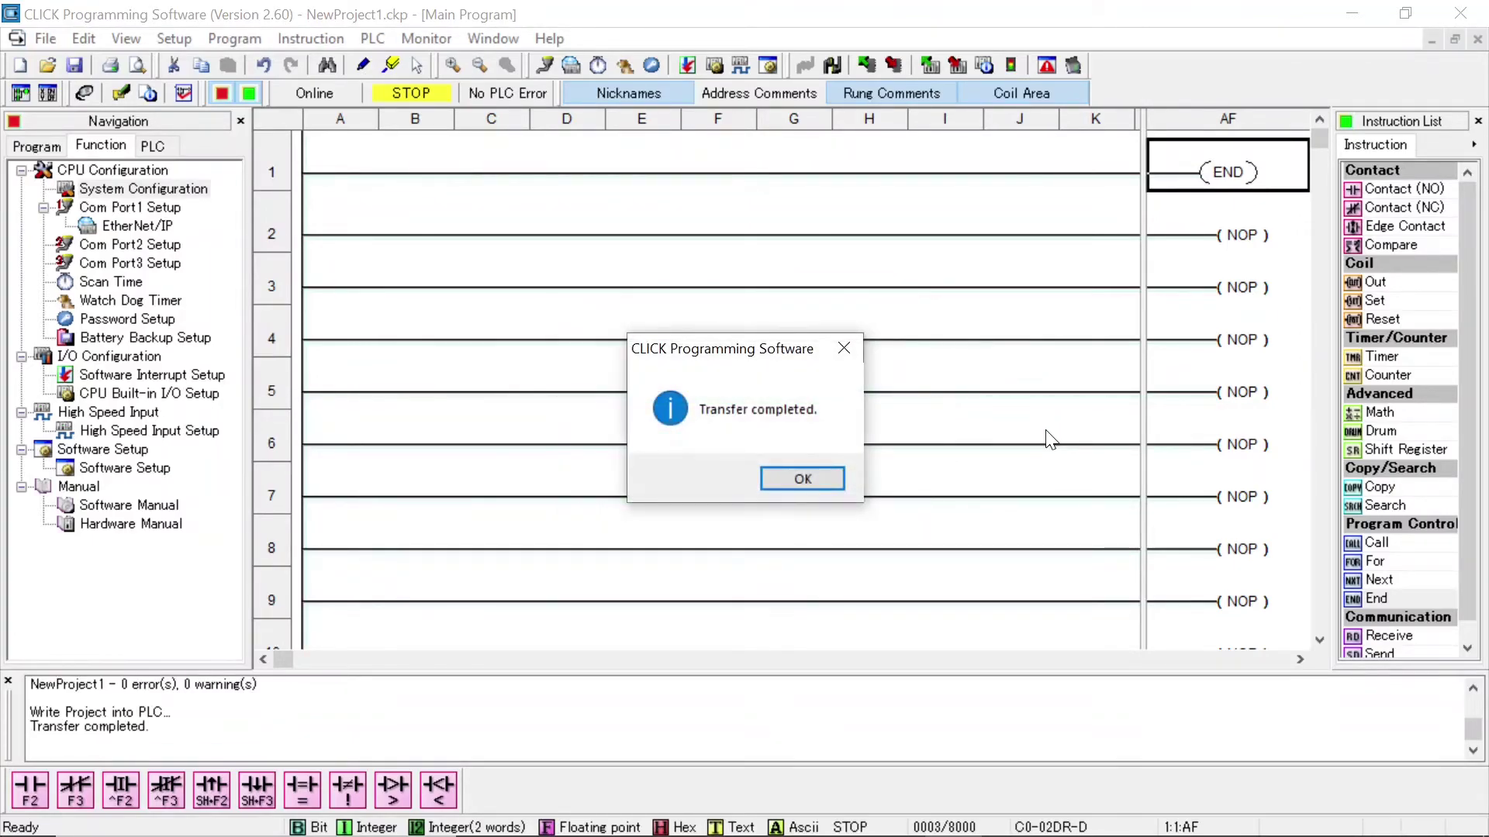
click(803, 482)
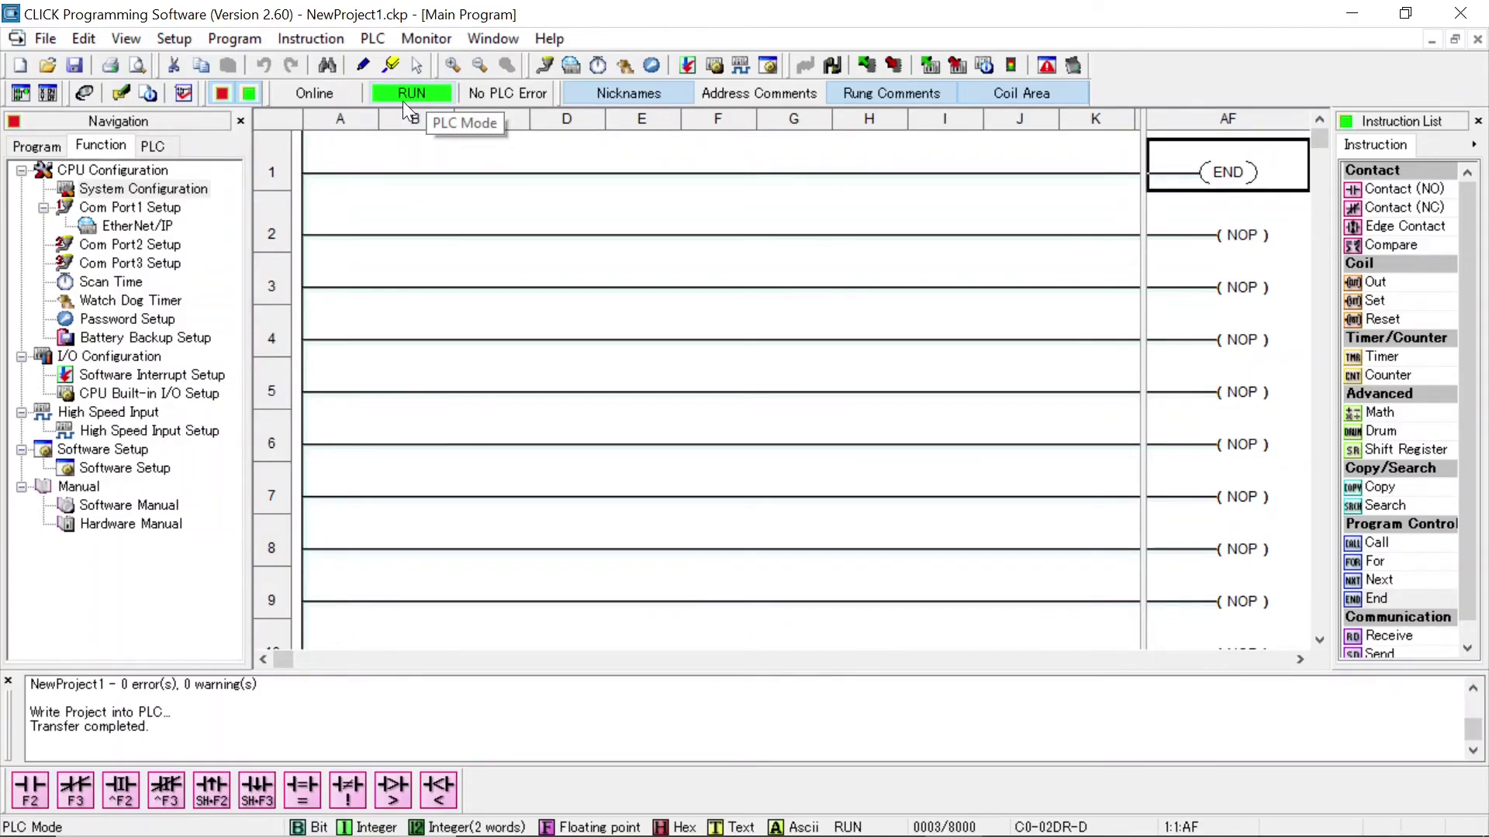
Turn on Status Monitor from the Monitor menu to watch rung 1's END coil live
click(431, 39)
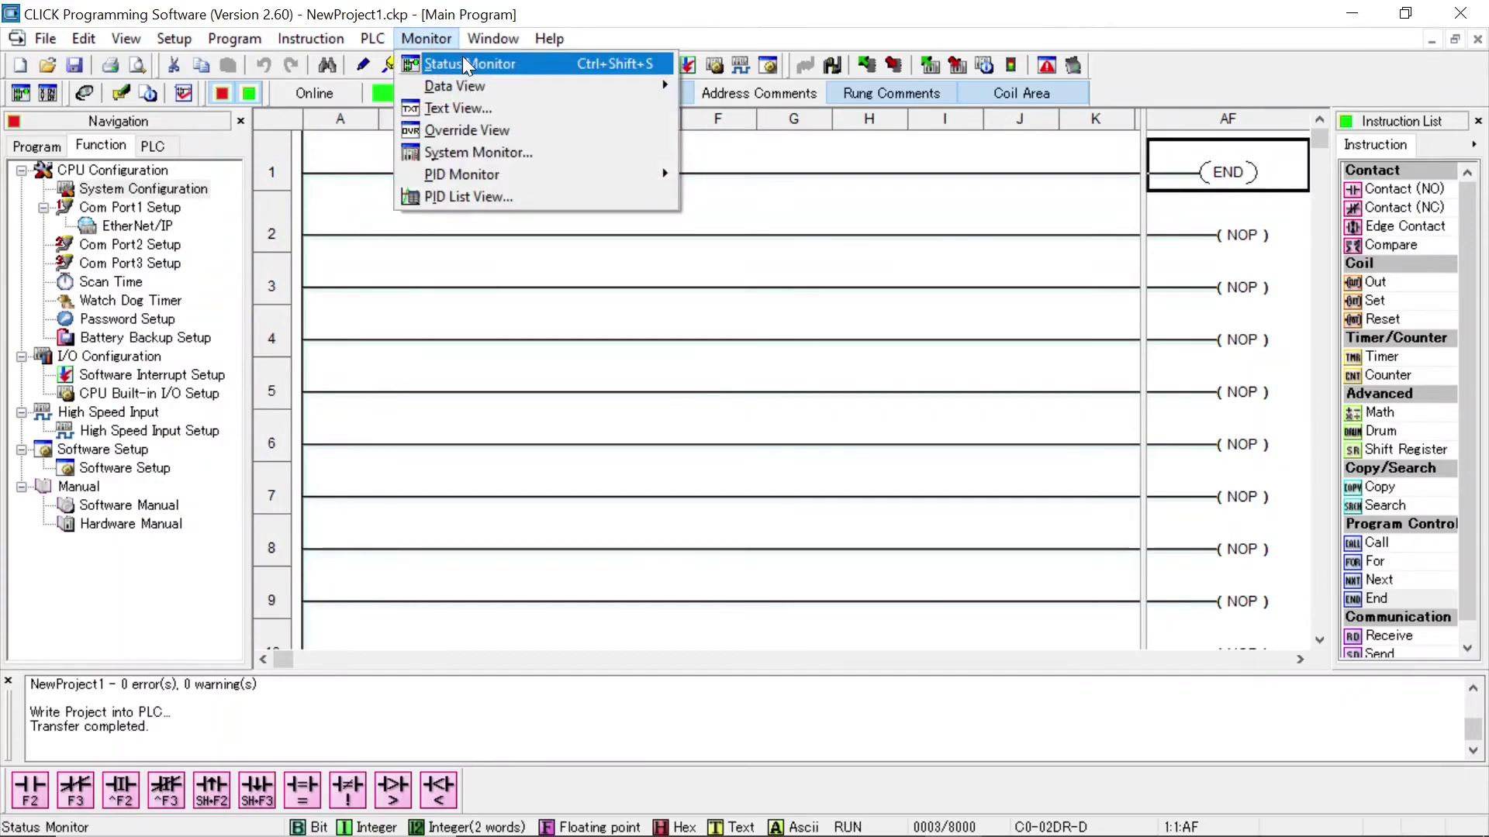
click(465, 62)
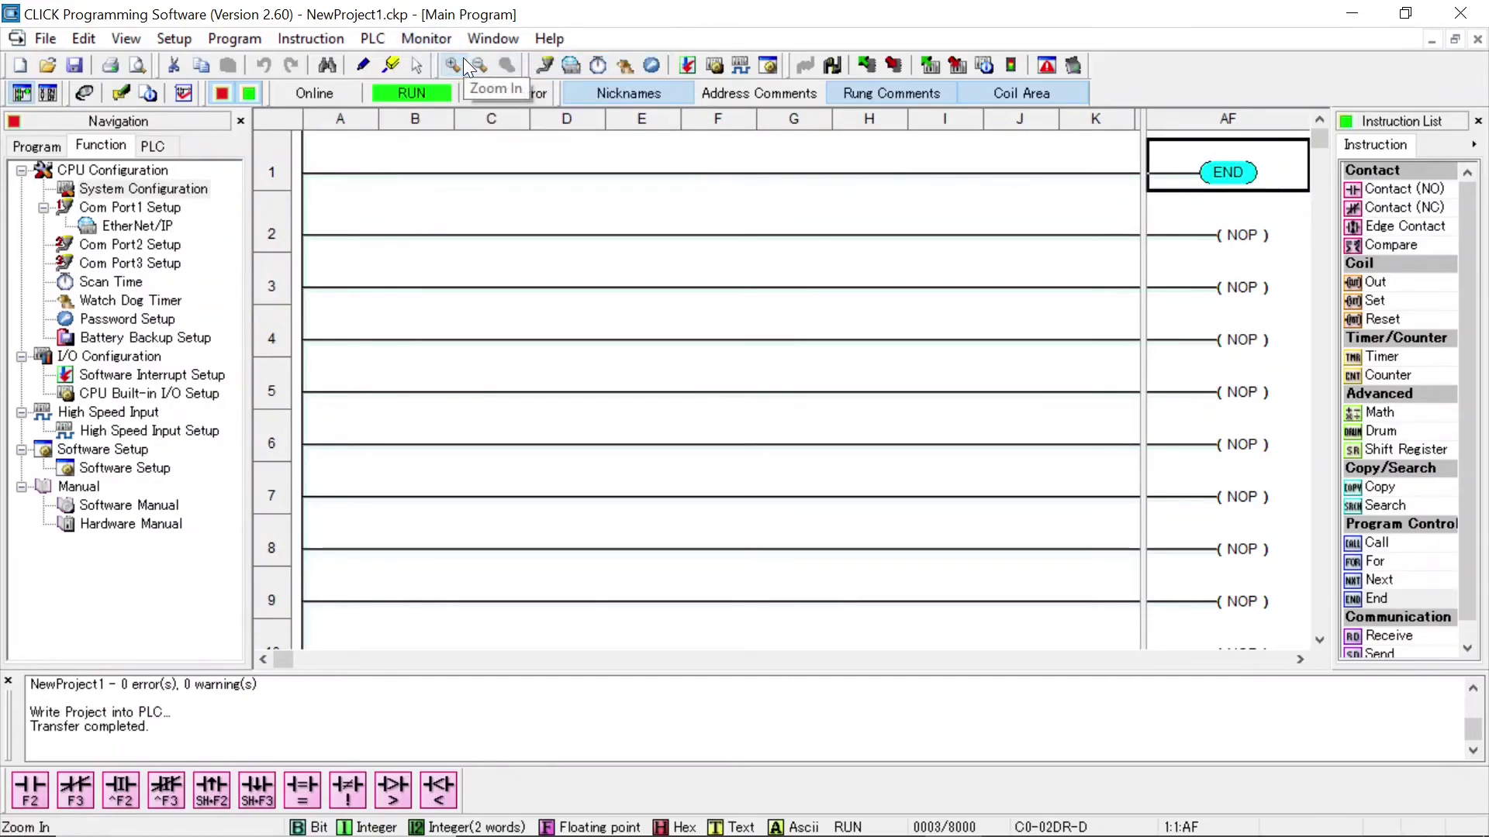